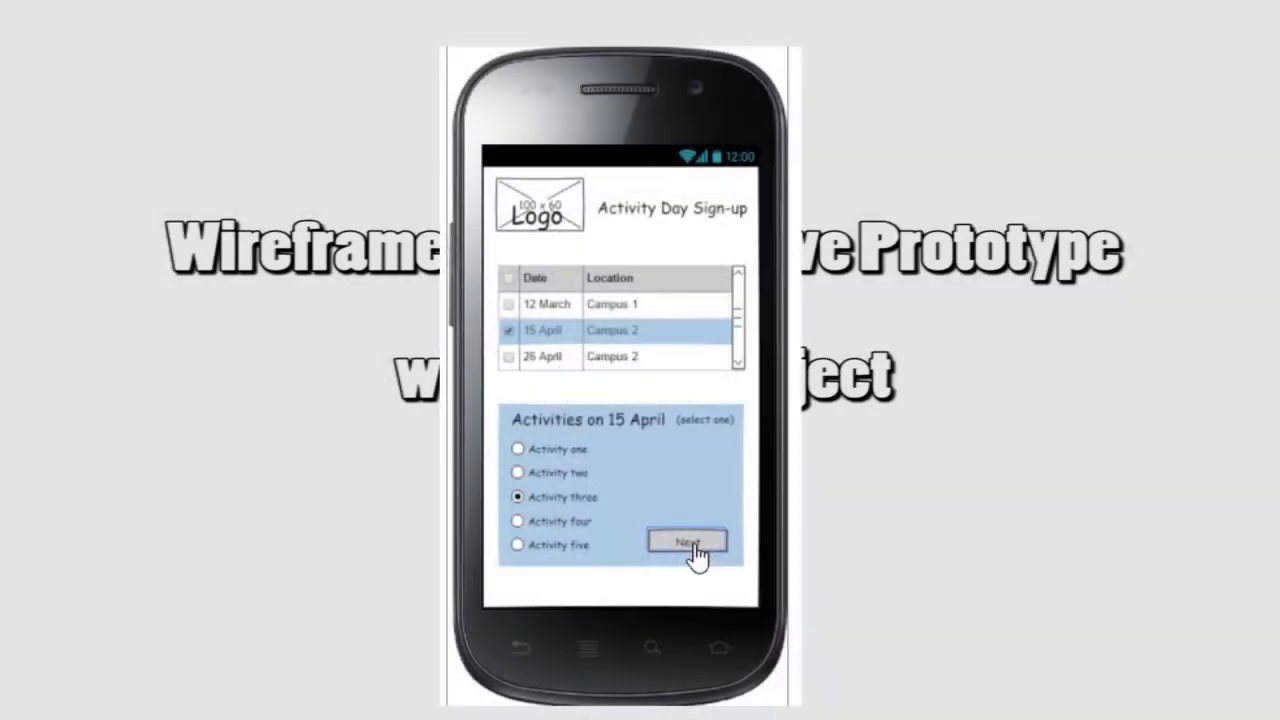
- Click through the prototype: Next to contact details, Next to summary, Change back, then Next again
{"action": "left_click", "coordinate": [693, 547]}
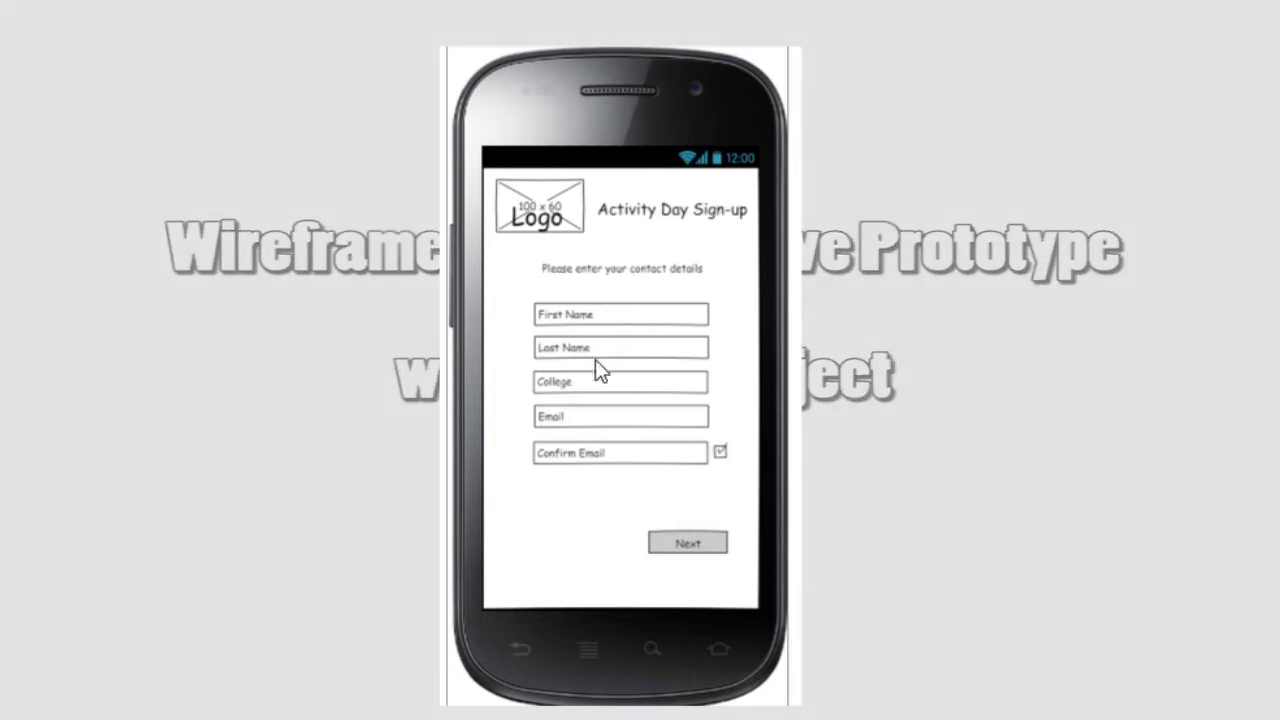
{"action": "left_click", "coordinate": [692, 548]}
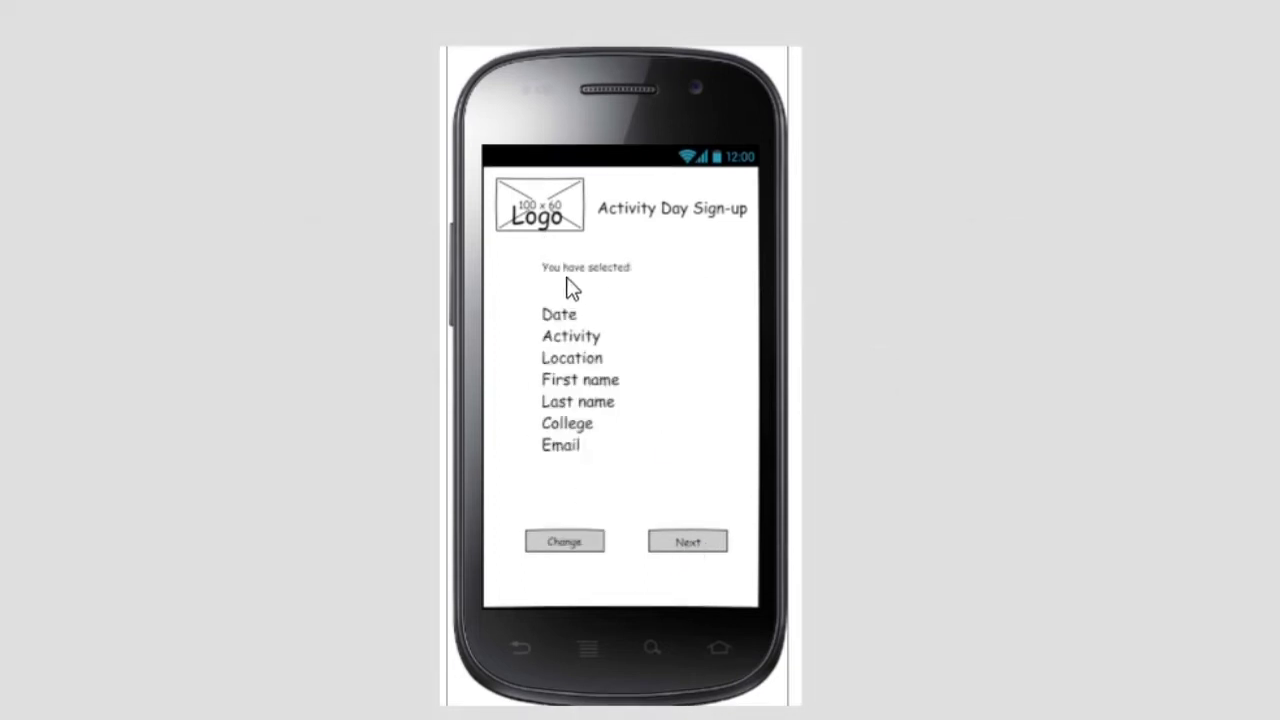
{"action": "left_click", "coordinate": [563, 543]}
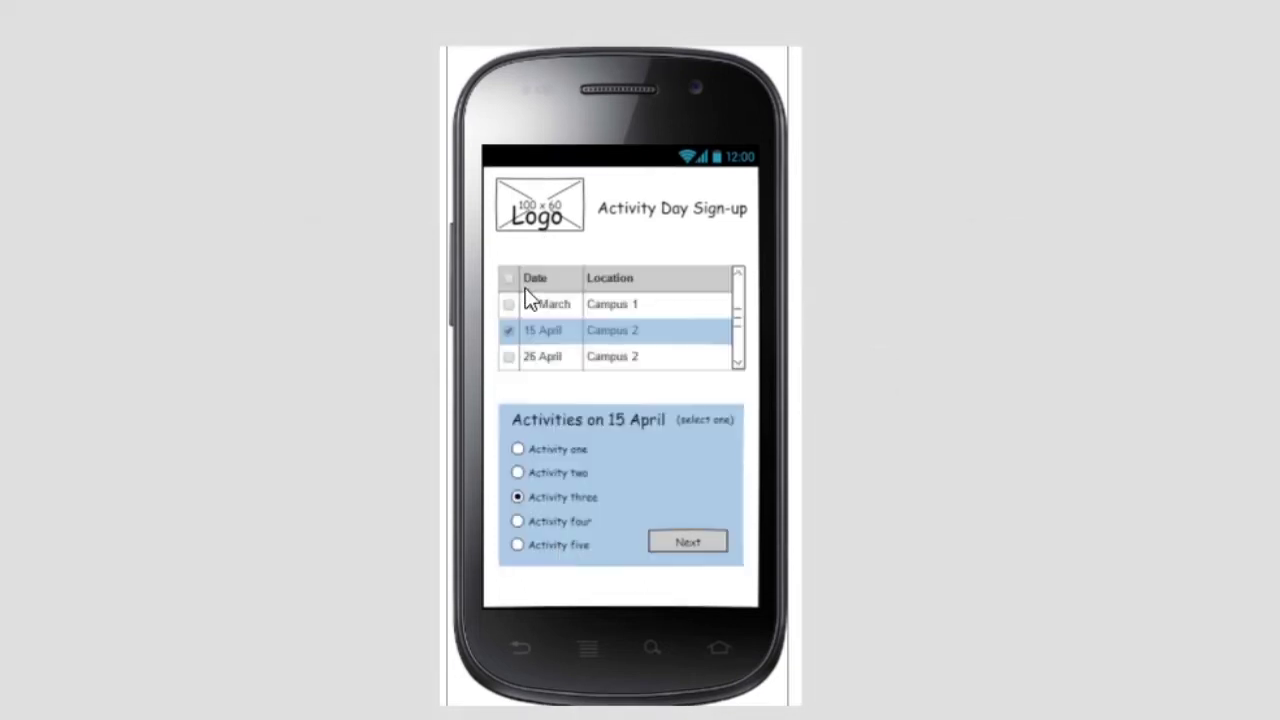
{"action": "left_click", "coordinate": [703, 546]}
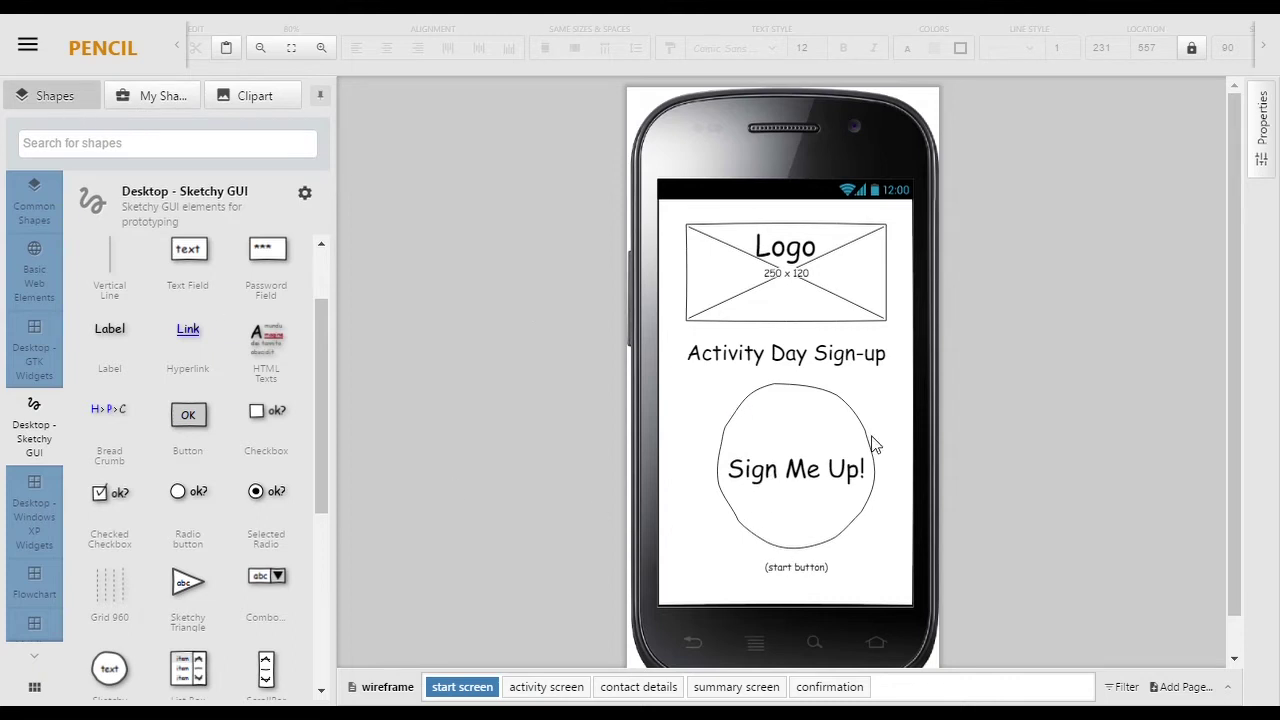
{"action": "left_click", "coordinate": [546, 687]}
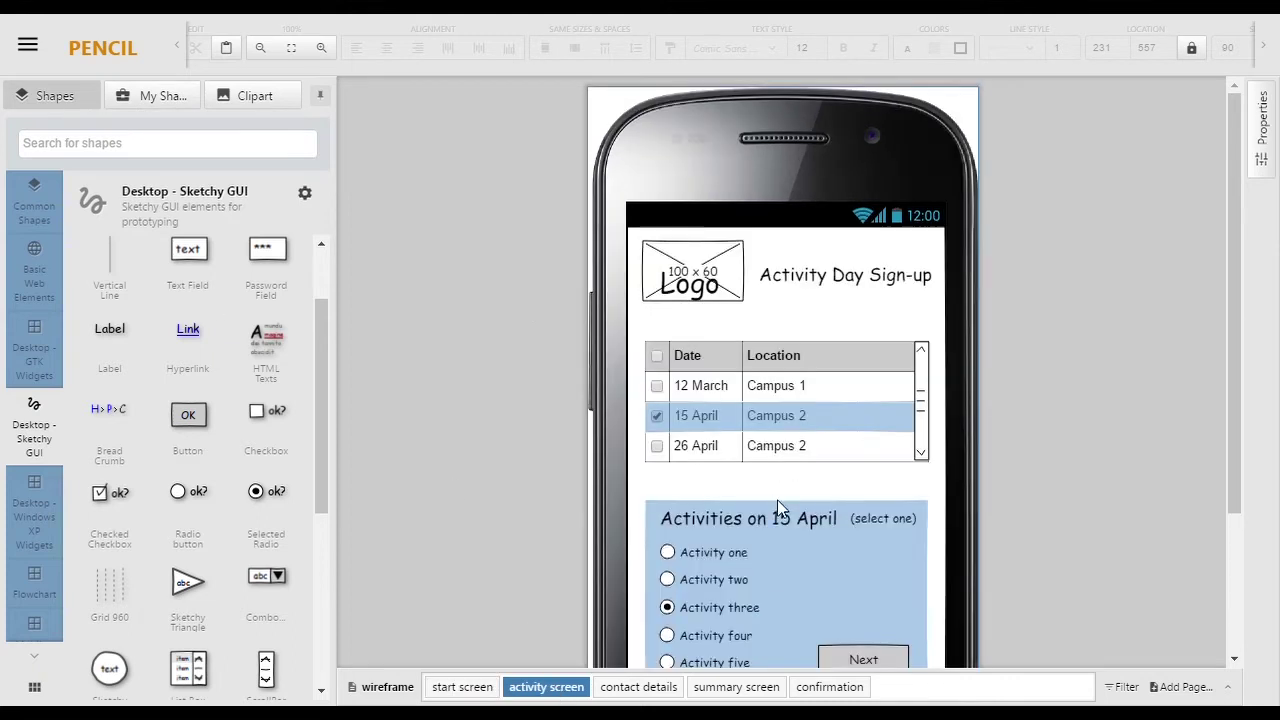
{"action": "scroll", "coordinate": [780, 510], "scroll_direction": "down", "scroll_amount": 3}
{"action": "left_click", "coordinate": [260, 47]}
{"action": "left_click", "coordinate": [260, 47]}
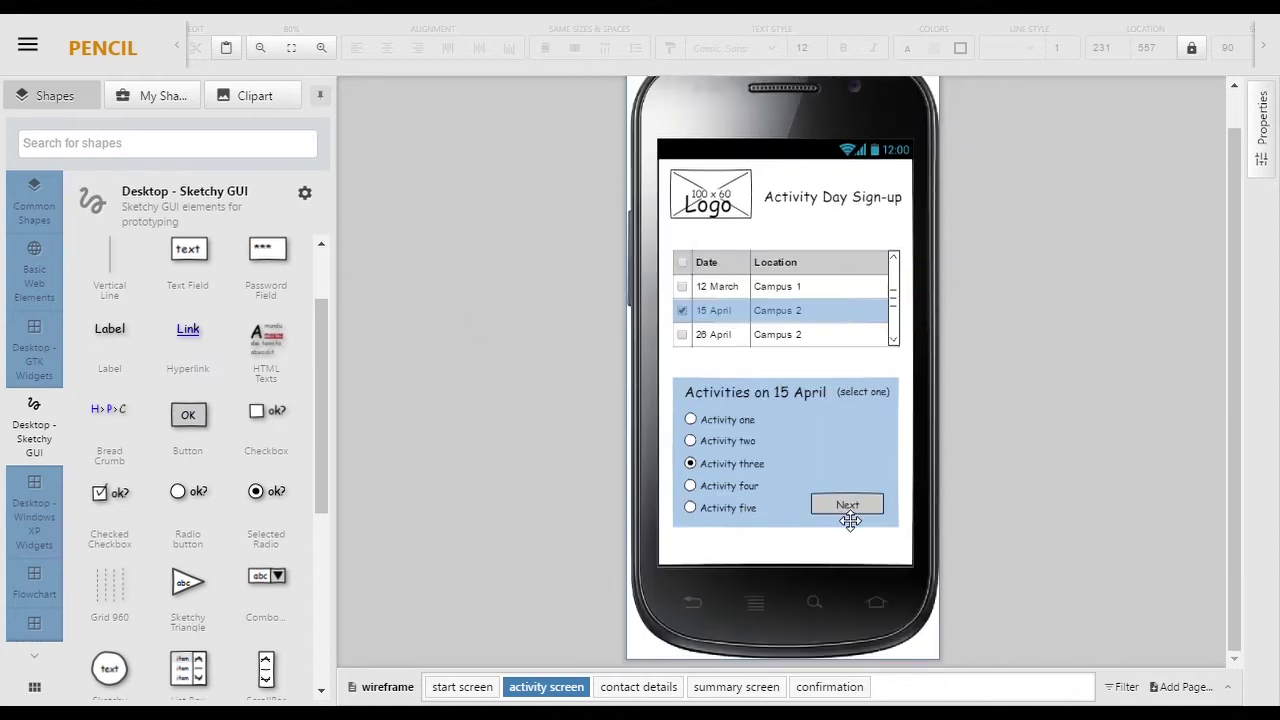
{"action": "left_click", "coordinate": [636, 688]}
{"action": "left_click", "coordinate": [261, 48]}
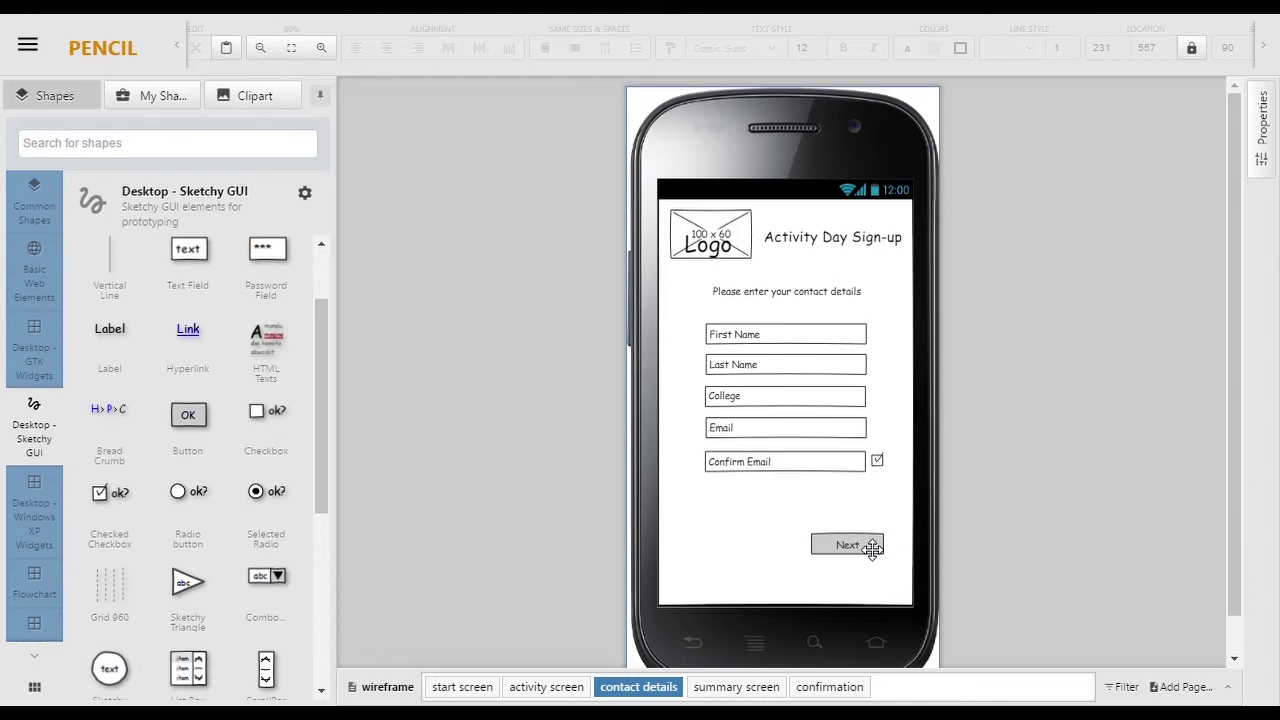
{"action": "left_click", "coordinate": [750, 687]}
{"action": "left_click", "coordinate": [262, 50]}
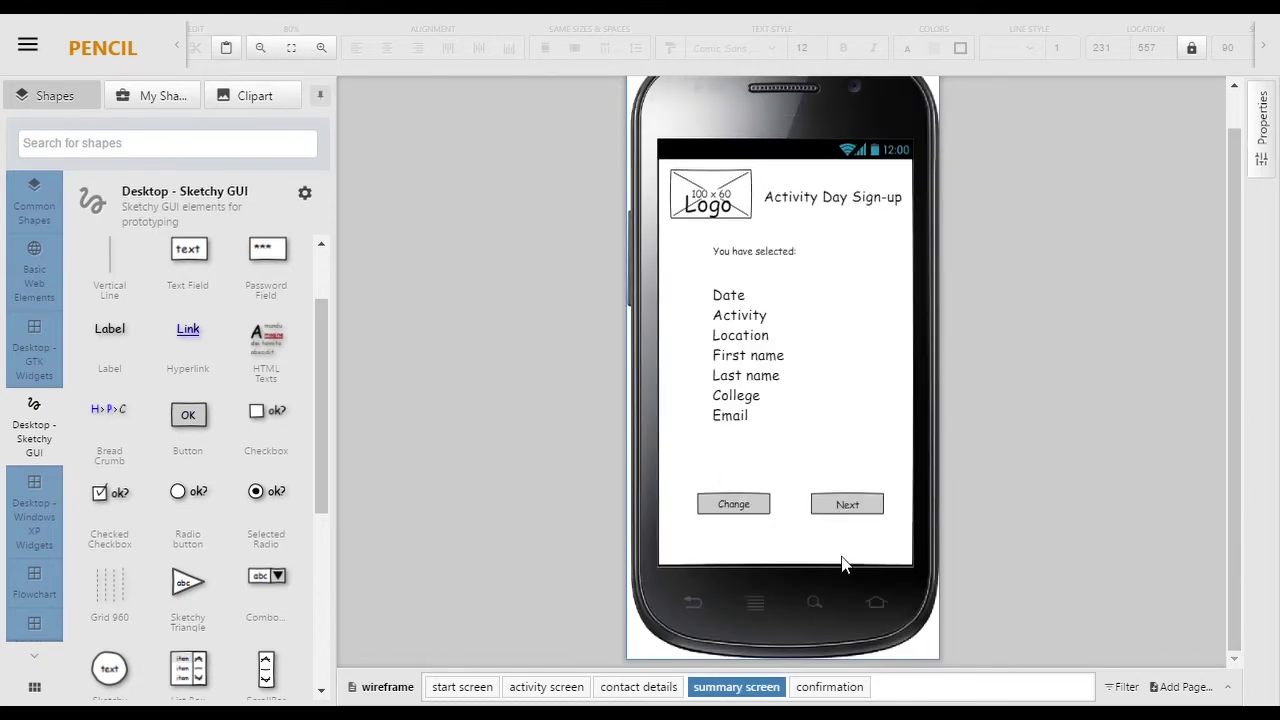
{"action": "left_click", "coordinate": [831, 687]}
{"action": "left_click", "coordinate": [260, 48]}
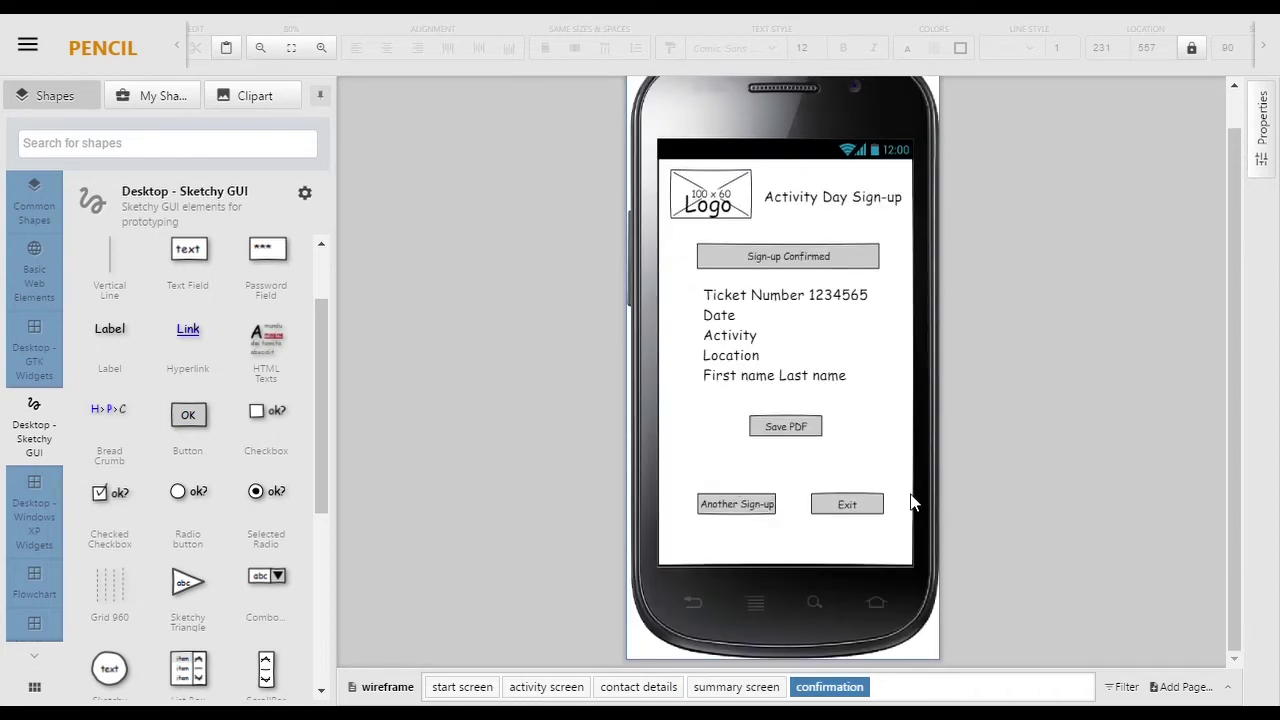
{"action": "left_click", "coordinate": [452, 689]}
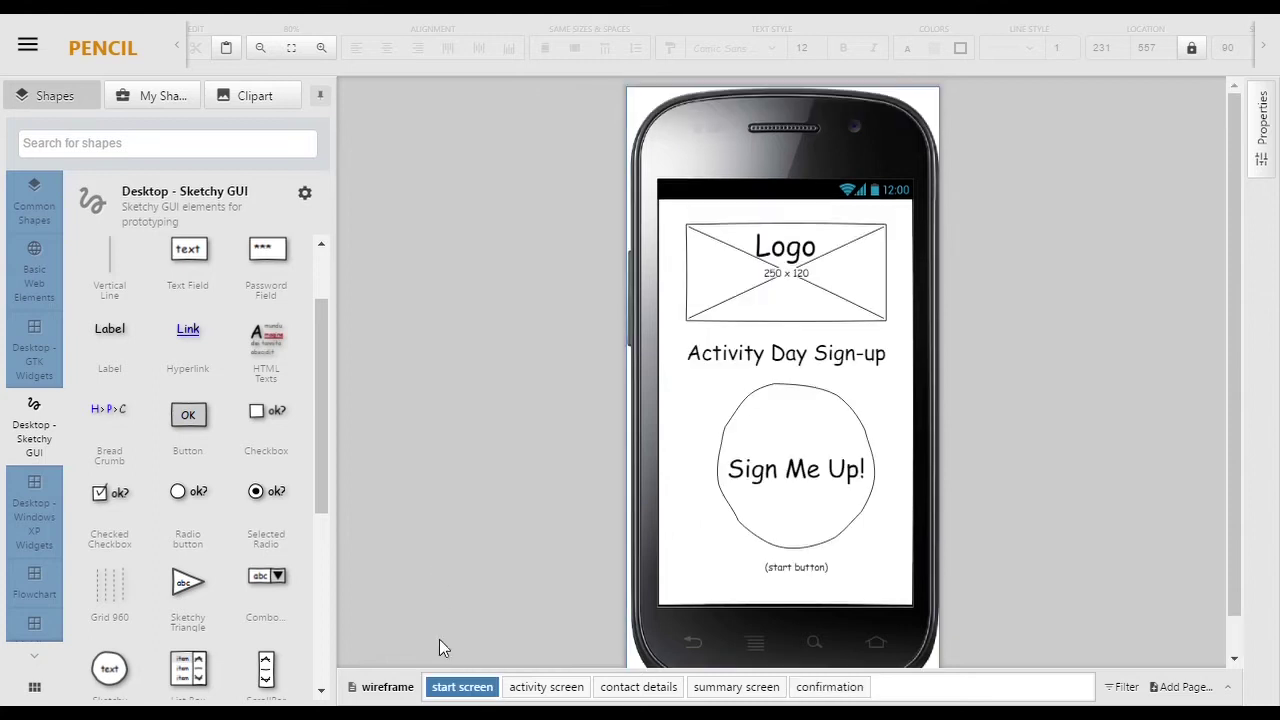
- Link the start screen's Sign Me Up! circle to the activity screen page, then view that page
{"action": "left_click", "coordinate": [789, 428]}
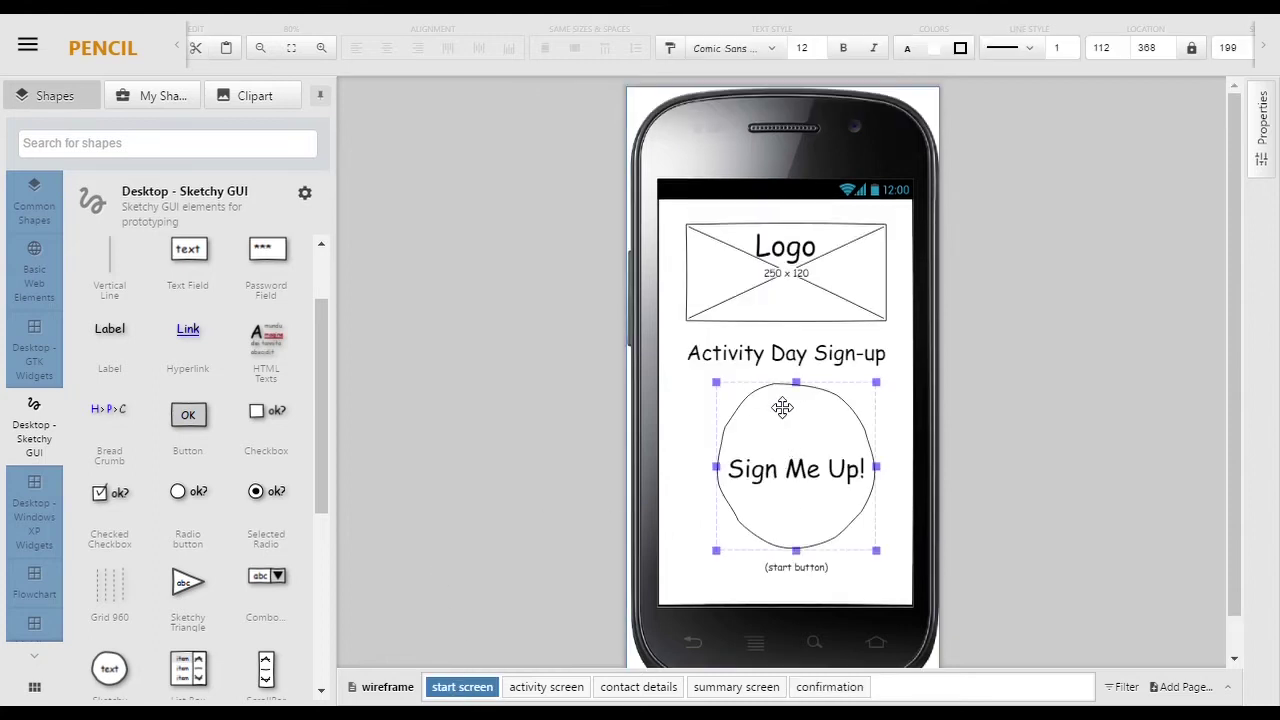
{"action": "right_click", "coordinate": [830, 424]}
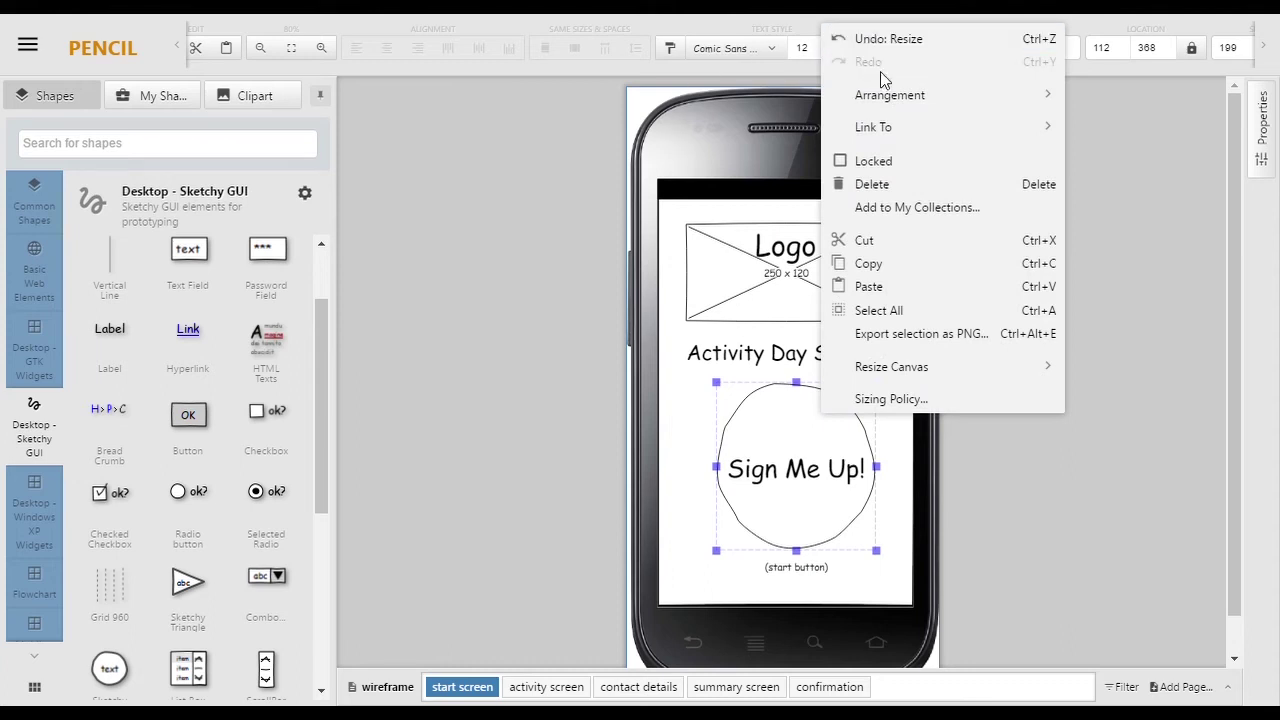
{"action": "mouse_move", "coordinate": [900, 129]}
{"action": "mouse_move", "coordinate": [981, 127]}
{"action": "left_click", "coordinate": [1088, 160]}
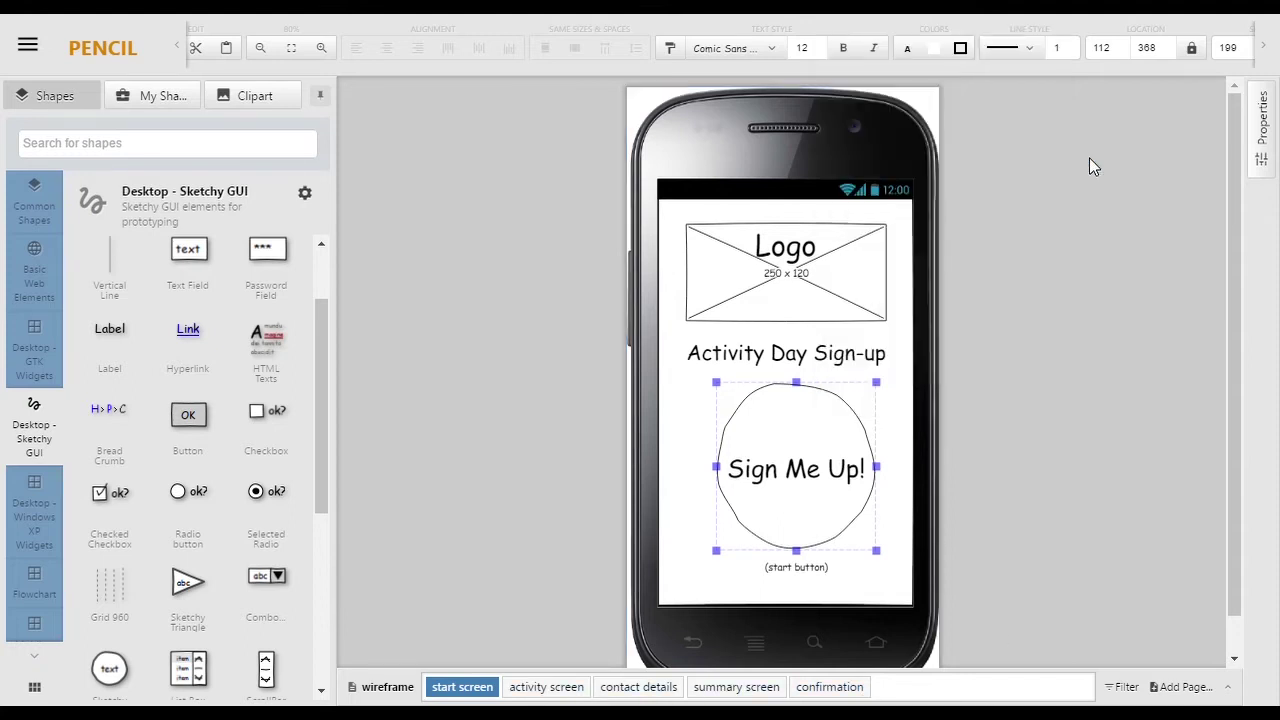
{"action": "left_click", "coordinate": [560, 692]}
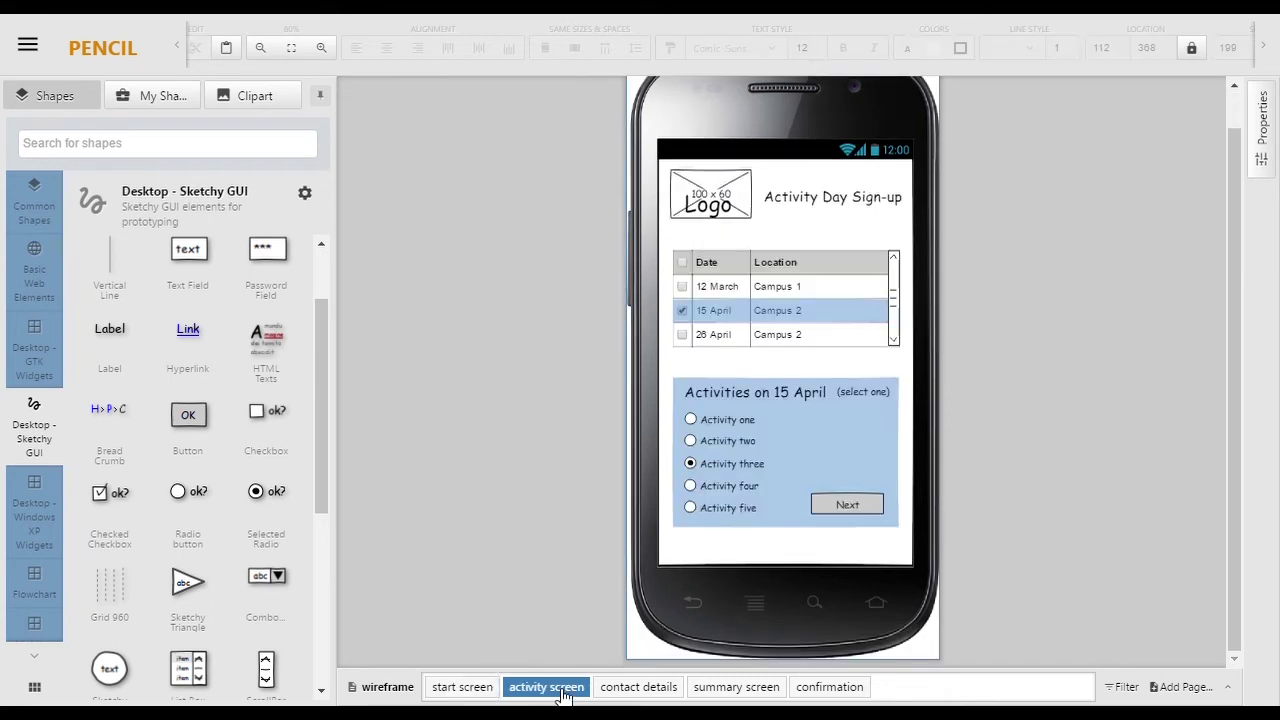
- Link the activity screen's Next button to the contact details page, then view contact details
{"action": "left_click", "coordinate": [866, 511]}
{"action": "right_click", "coordinate": [868, 514]}
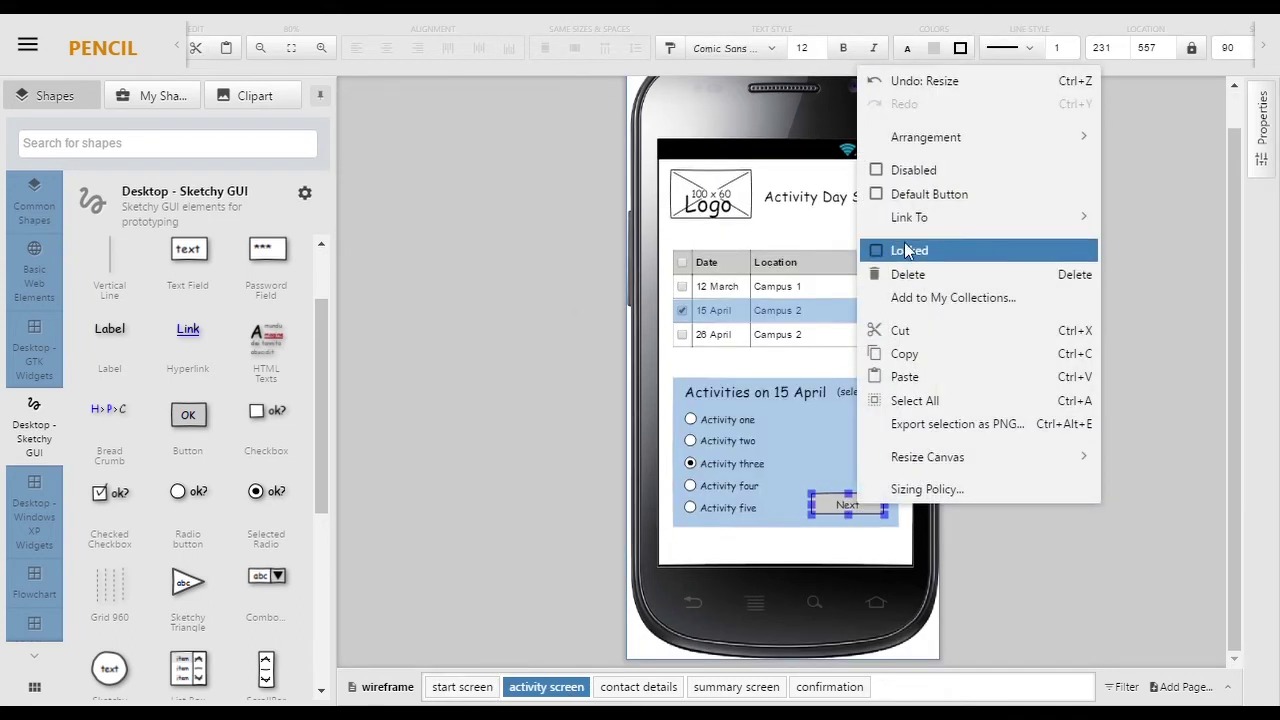
{"action": "mouse_move", "coordinate": [928, 226]}
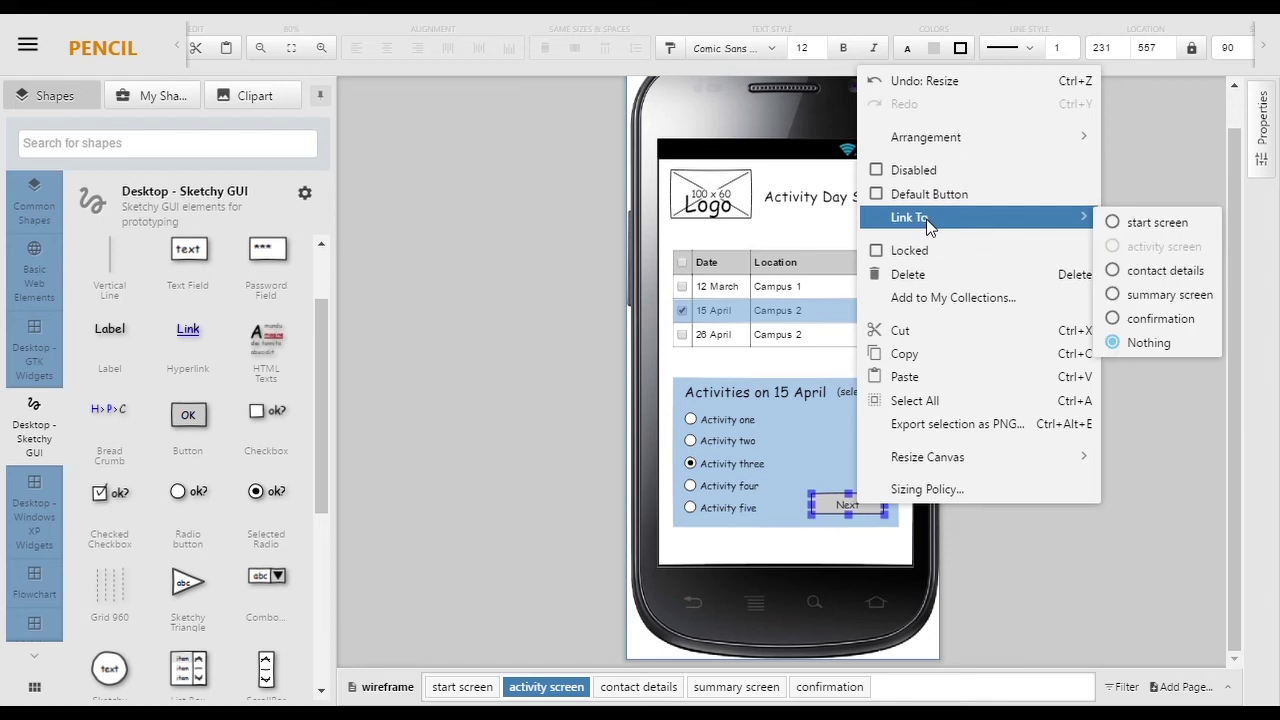
{"action": "left_click", "coordinate": [1135, 274]}
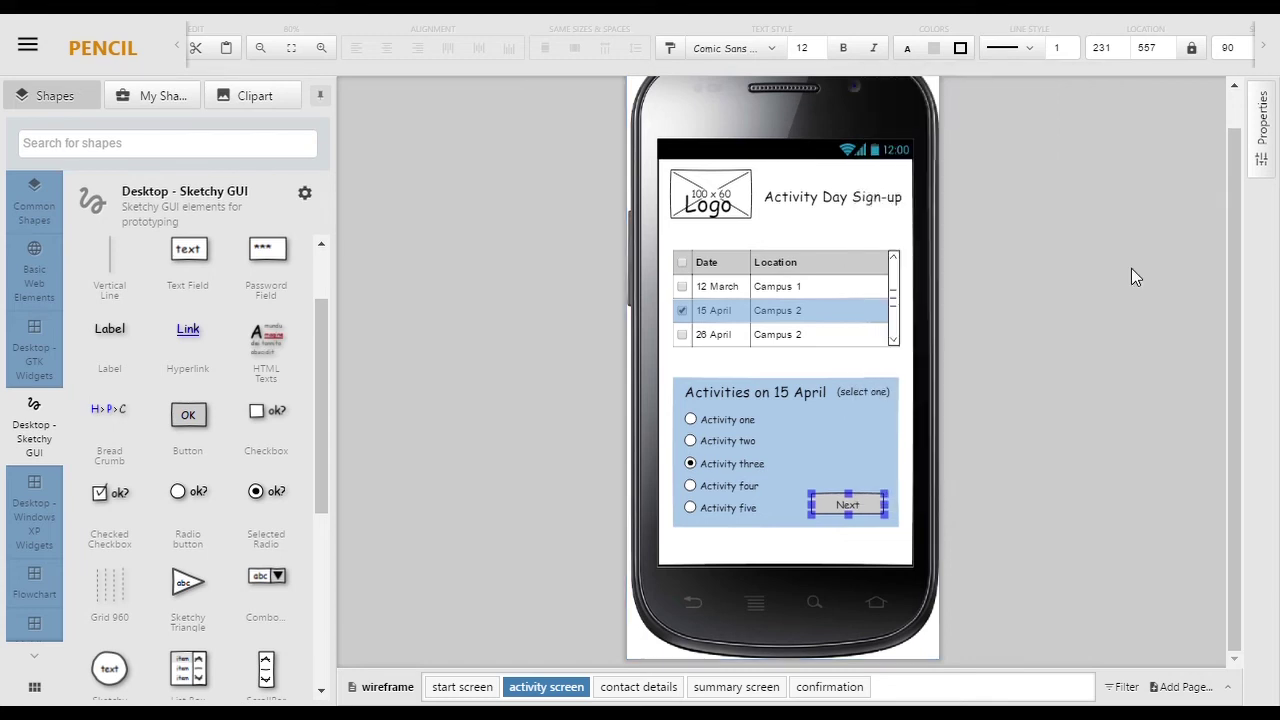
{"action": "left_click", "coordinate": [651, 689]}
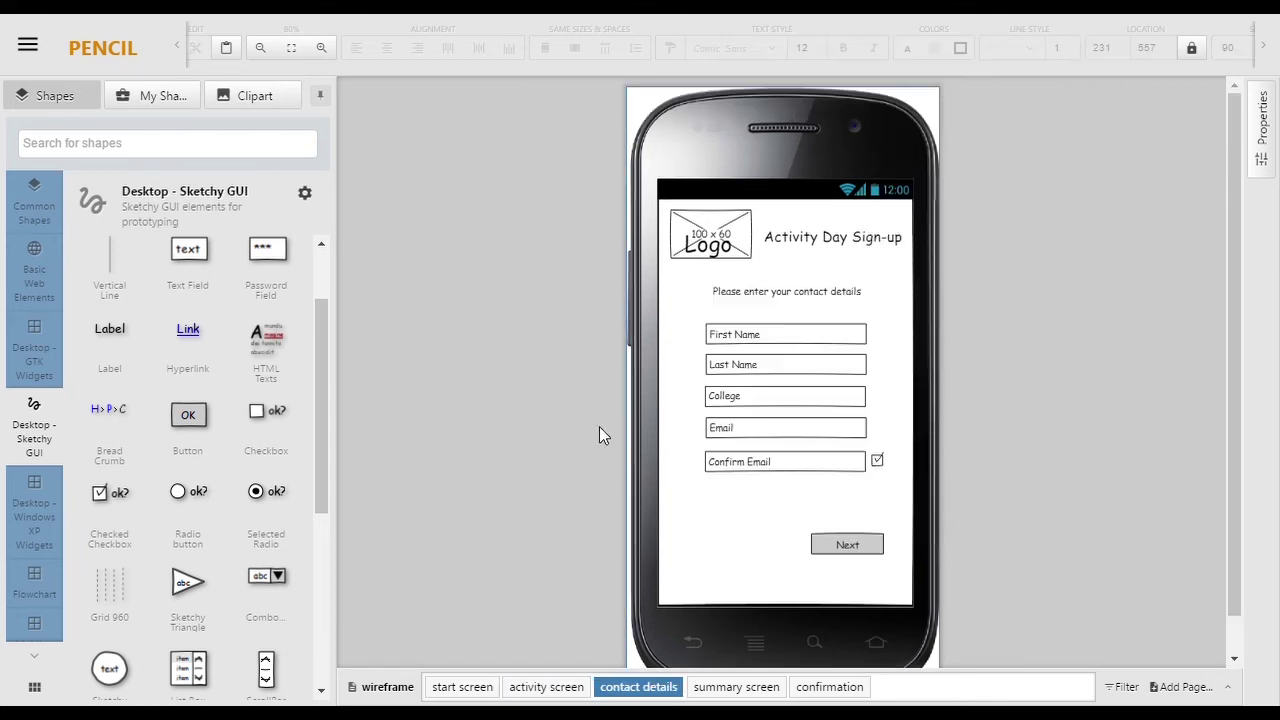
- Link the contact details Next button to the summary screen, then view the summary screen
{"action": "left_click", "coordinate": [853, 556]}
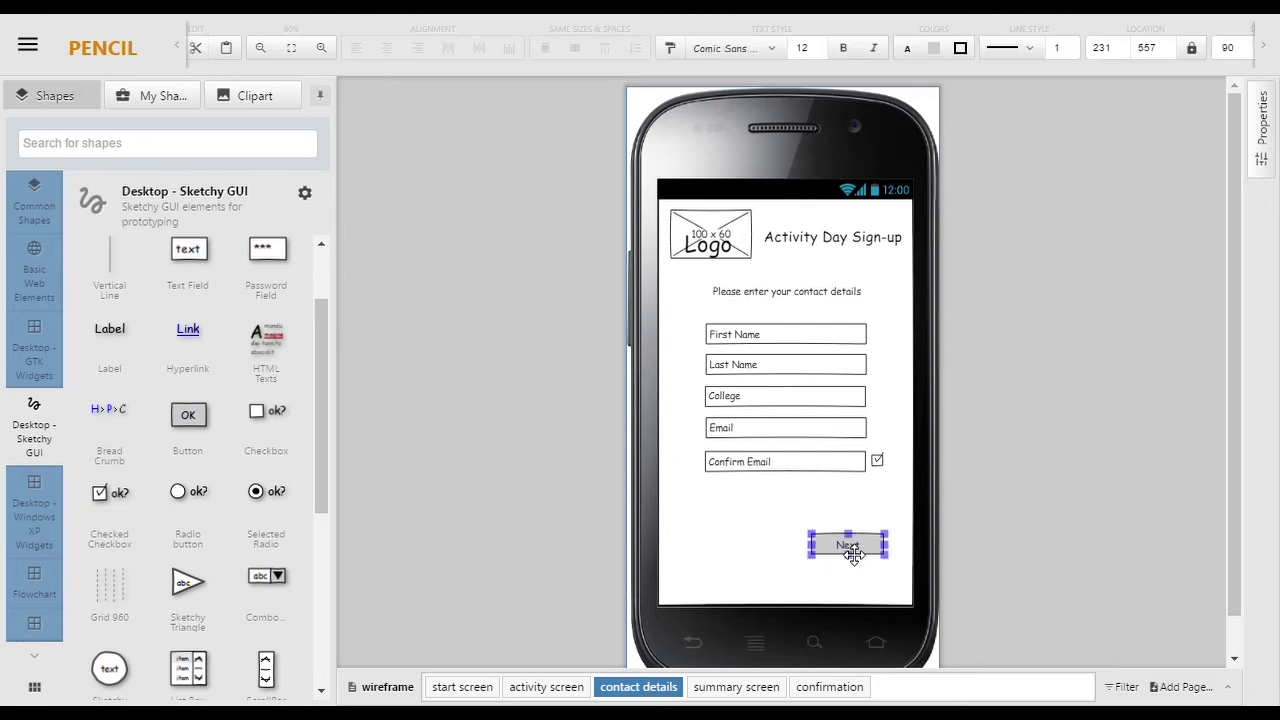
{"action": "right_click", "coordinate": [853, 556]}
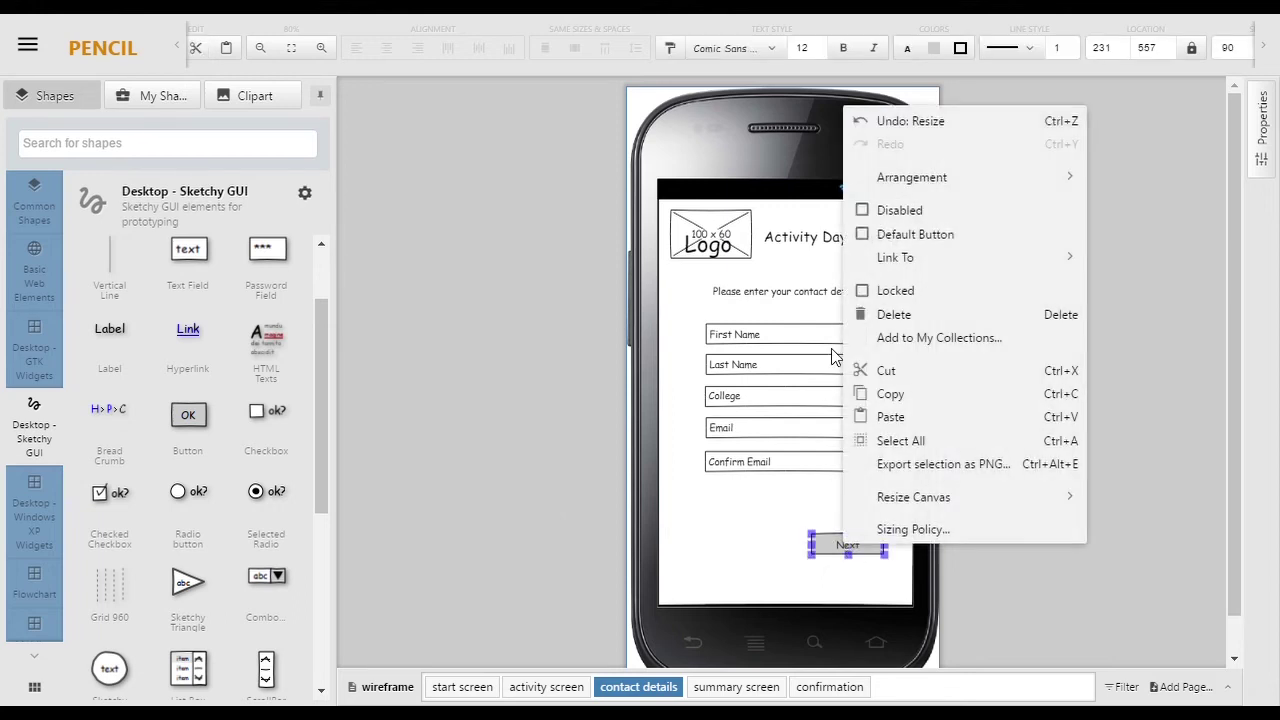
{"action": "mouse_move", "coordinate": [940, 264]}
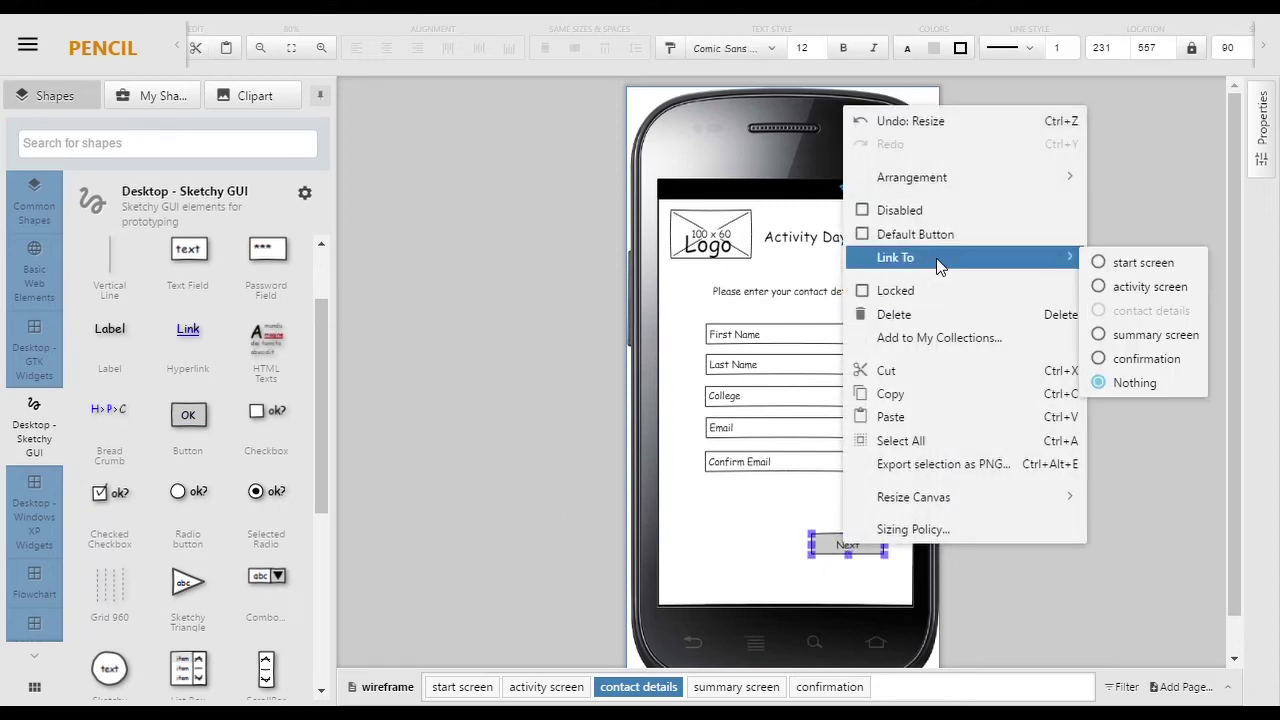
{"action": "left_click", "coordinate": [1125, 336]}
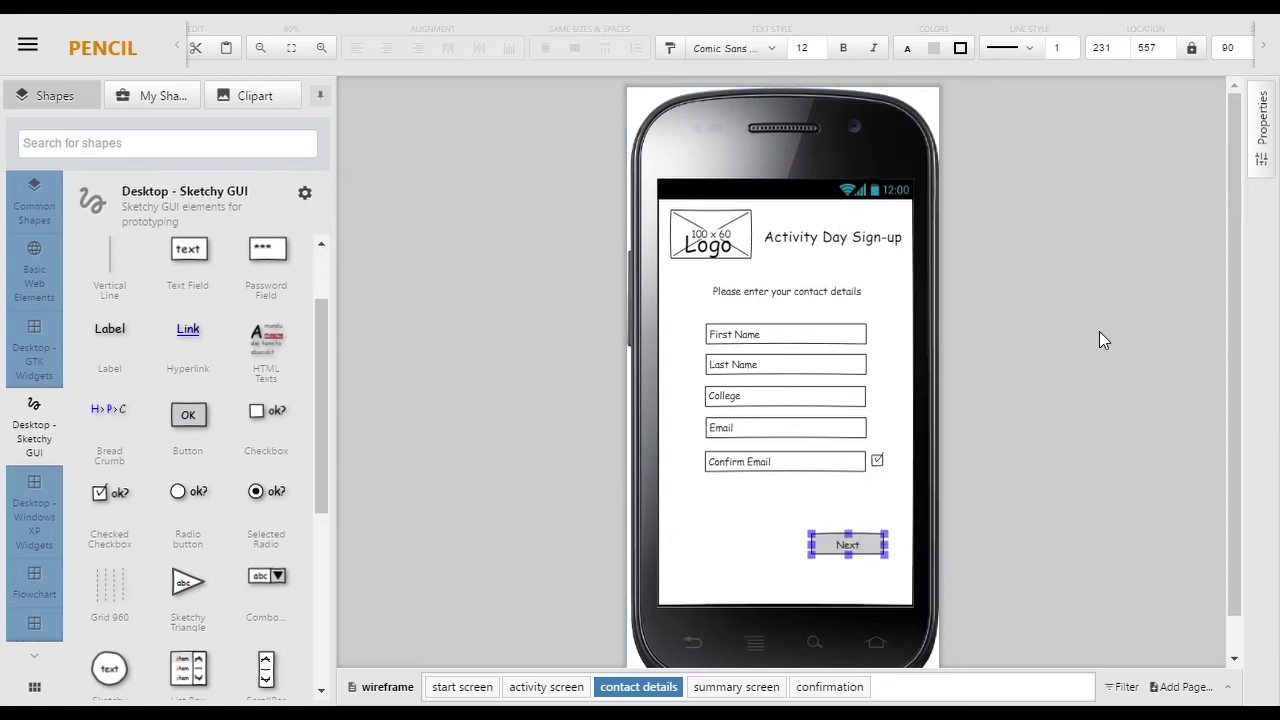
{"action": "left_click", "coordinate": [743, 694]}
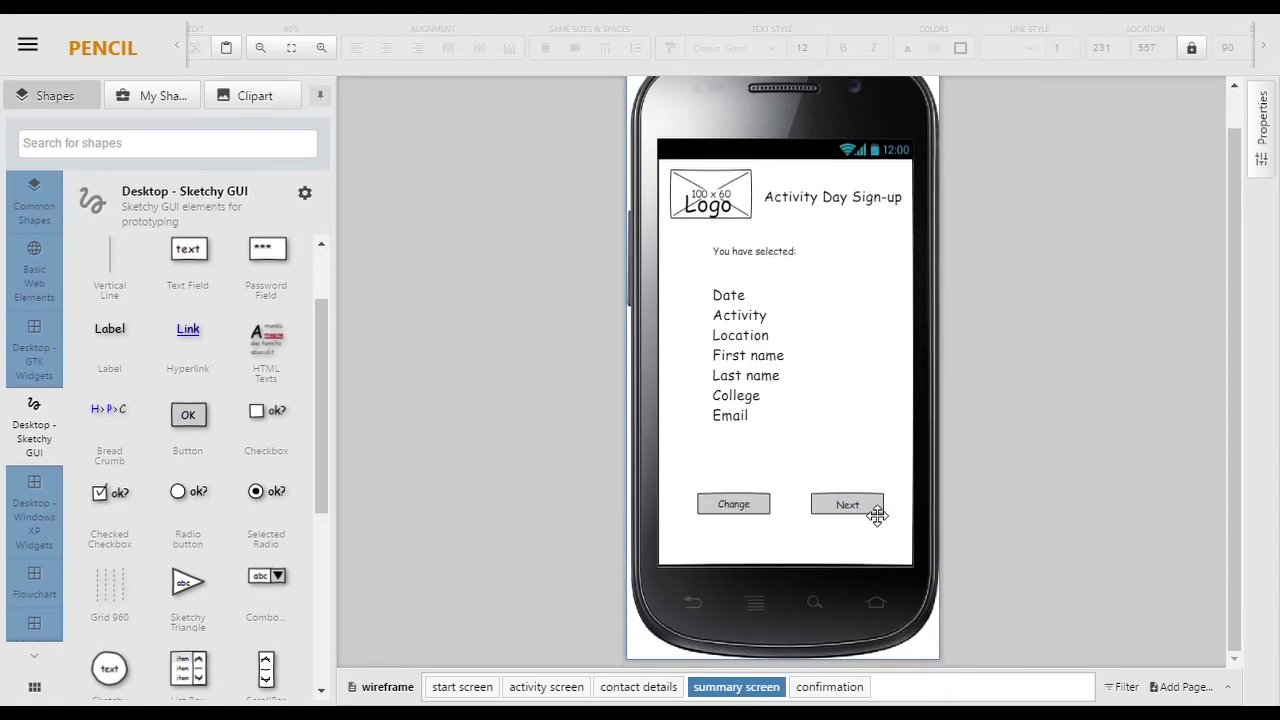
- Link the summary screen's Change button to the activity screen
{"action": "left_click", "coordinate": [751, 513]}
{"action": "right_click", "coordinate": [751, 513]}
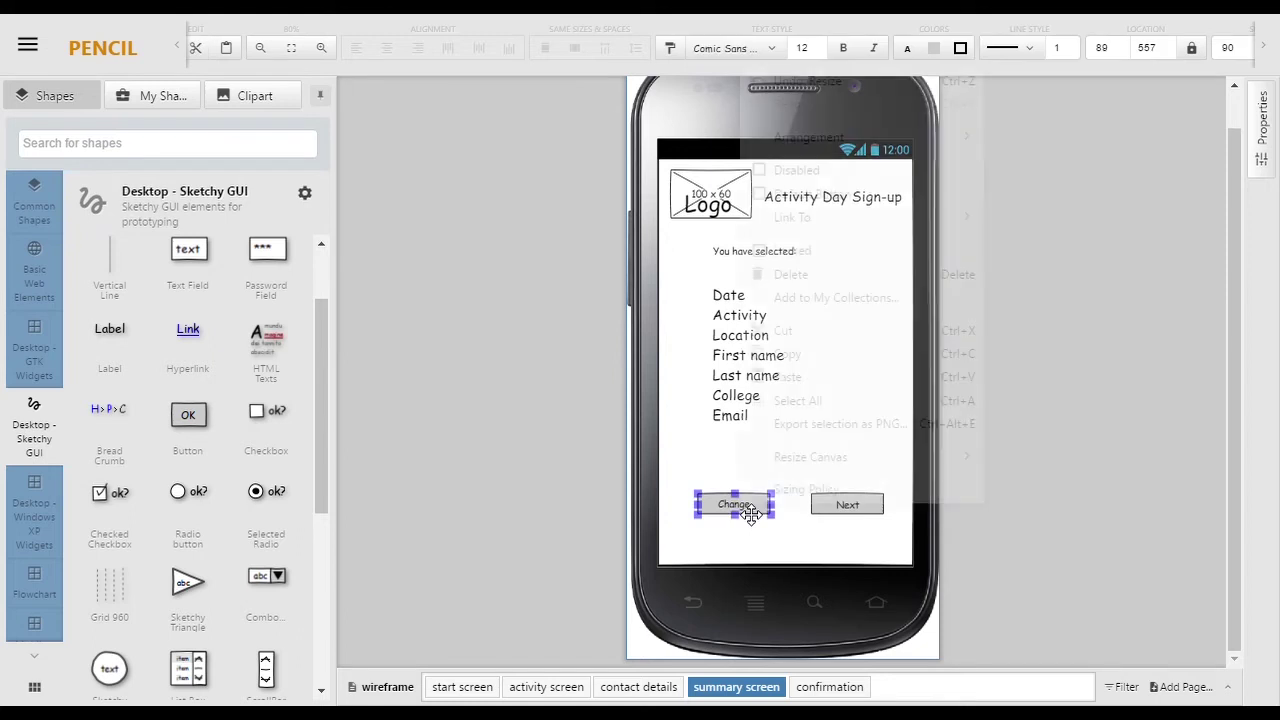
{"action": "mouse_move", "coordinate": [848, 222]}
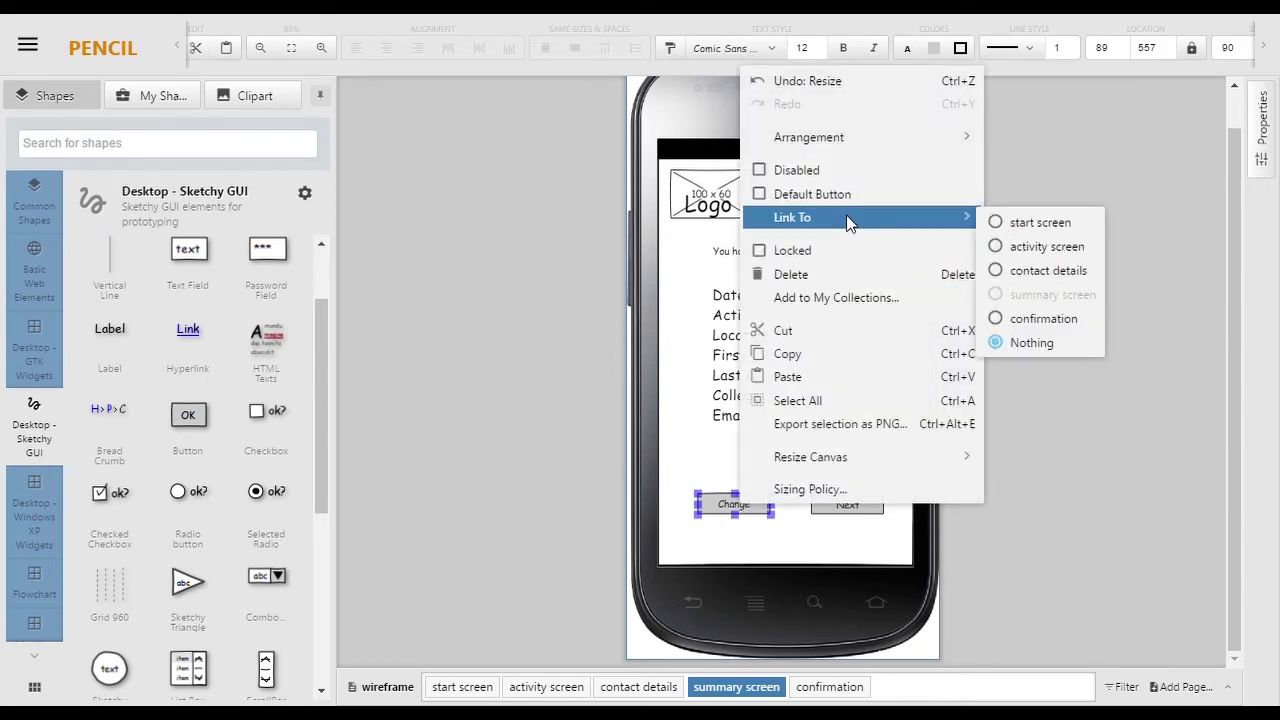
{"action": "left_click", "coordinate": [1030, 248]}
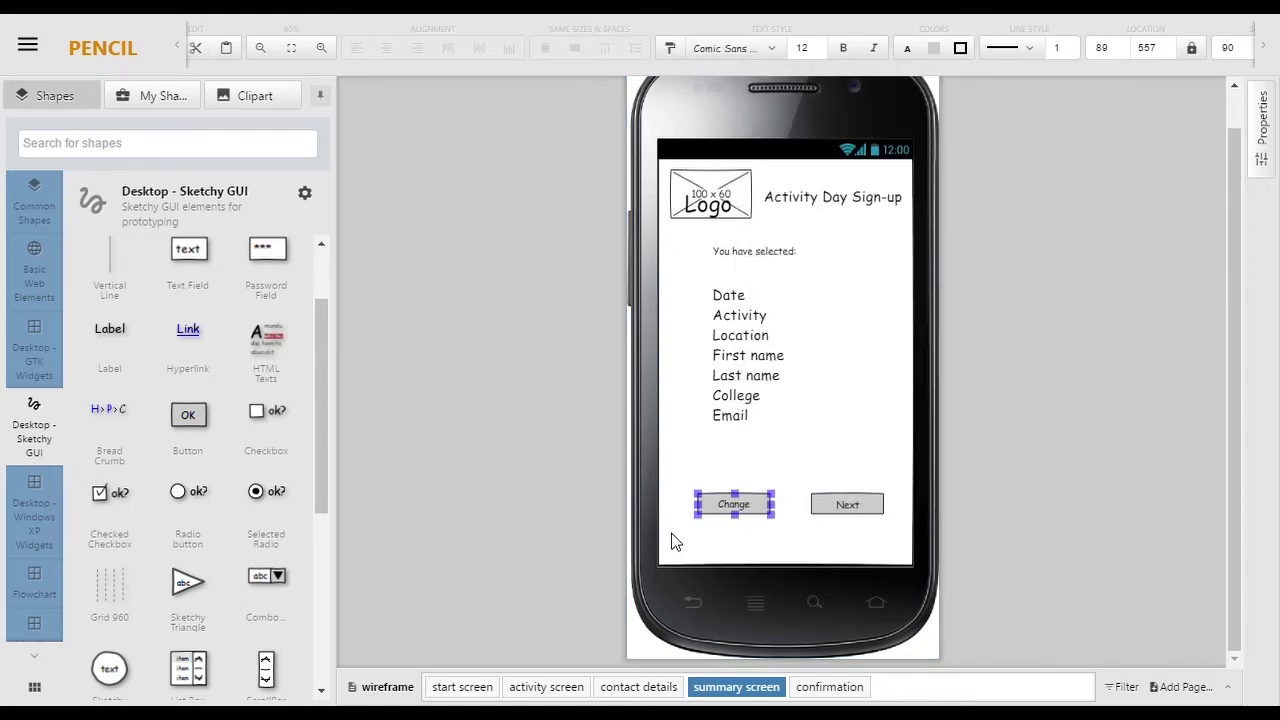
- Link the summary screen's Next button to the confirmation page, then view the confirmation page
{"action": "left_click", "coordinate": [847, 512]}
{"action": "right_click", "coordinate": [850, 512]}
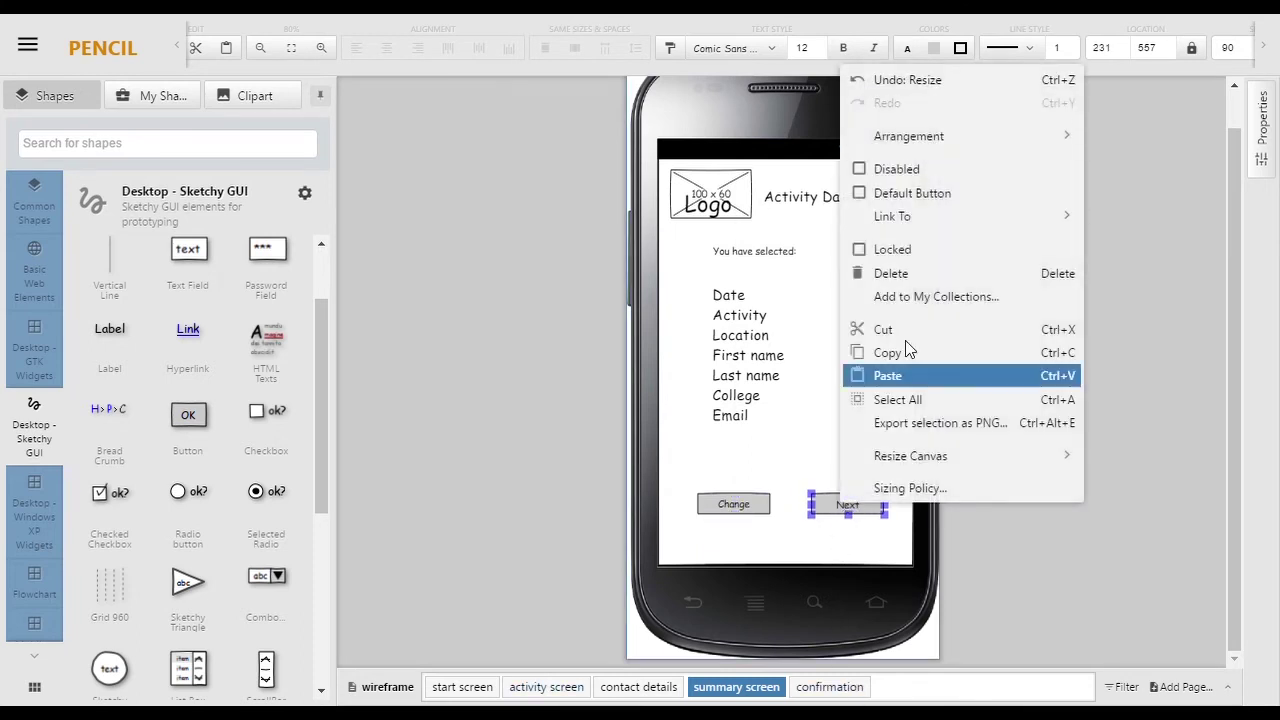
{"action": "mouse_move", "coordinate": [968, 231]}
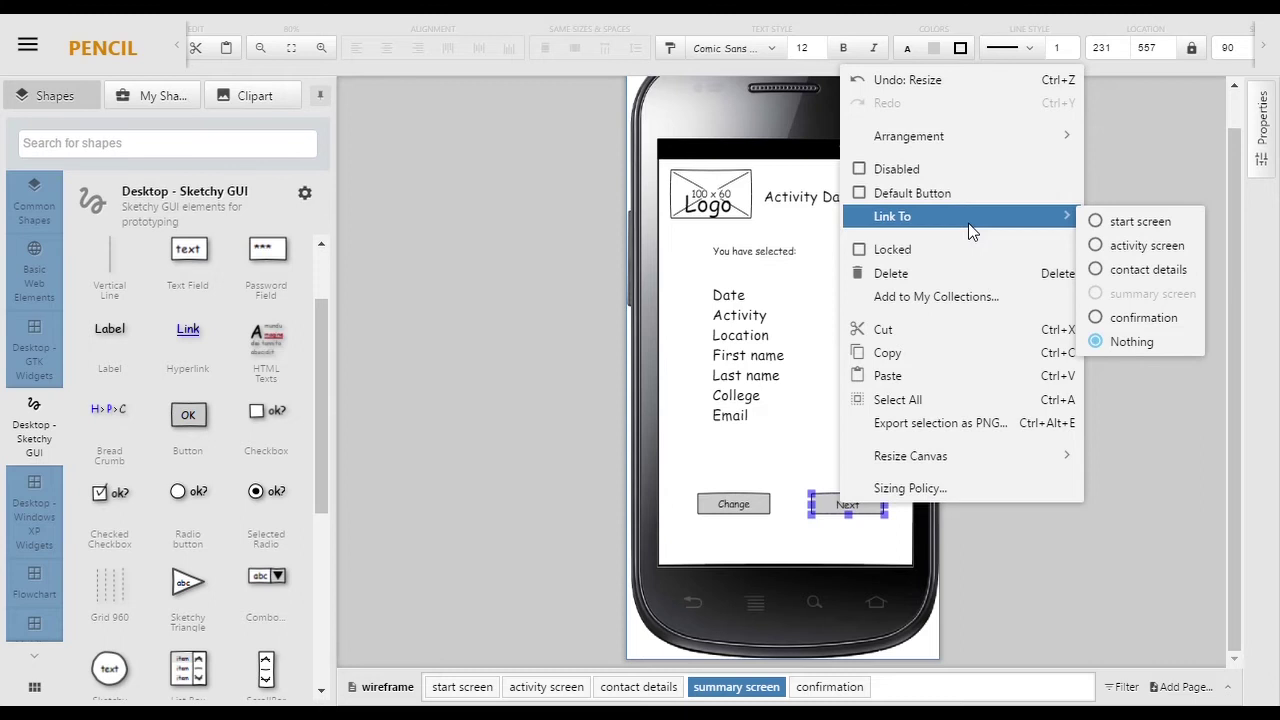
{"action": "left_click", "coordinate": [1117, 321]}
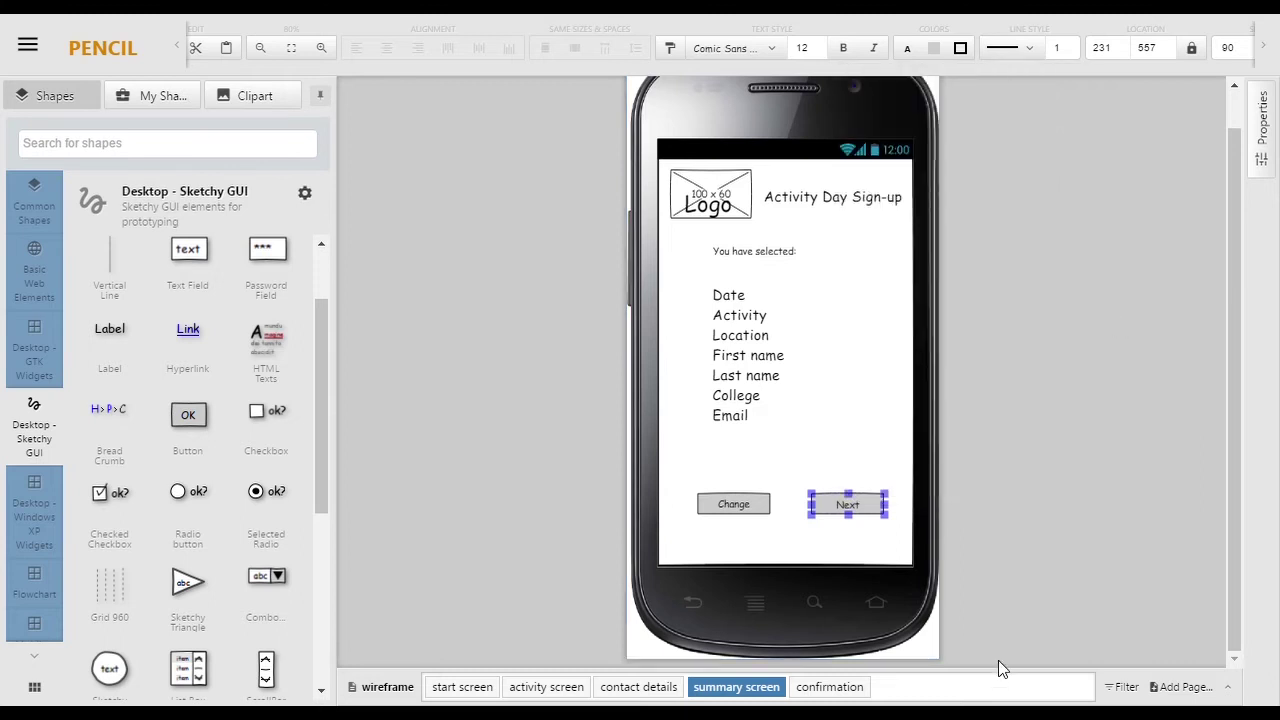
{"action": "left_click", "coordinate": [845, 690]}
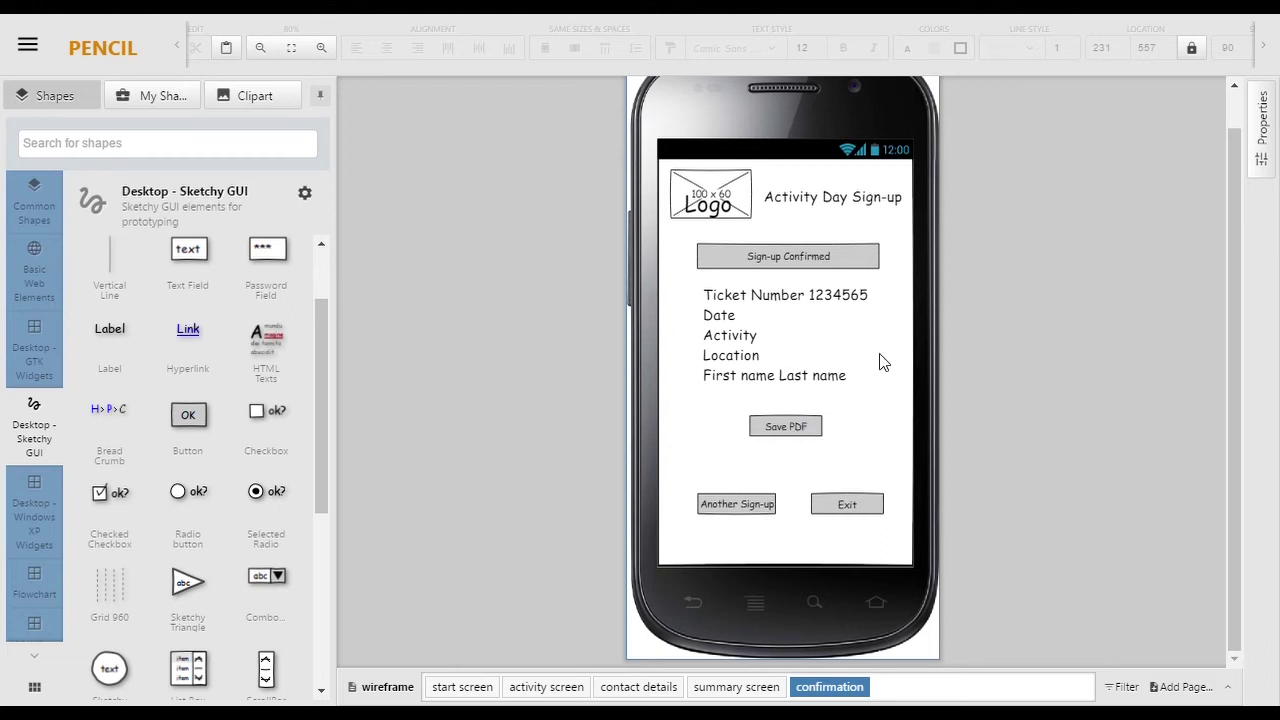
- Link the confirmation page's Another Sign-up button back to the start screen
{"action": "left_click", "coordinate": [748, 509]}
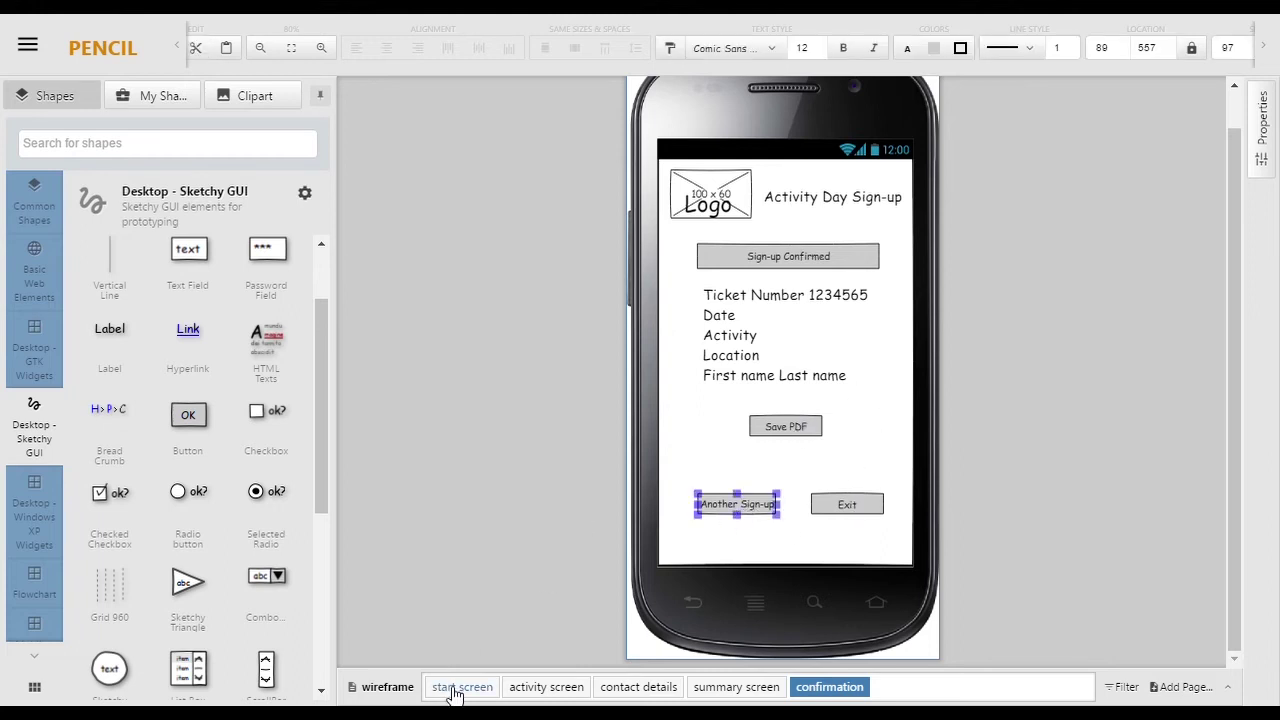
{"action": "right_click", "coordinate": [738, 508]}
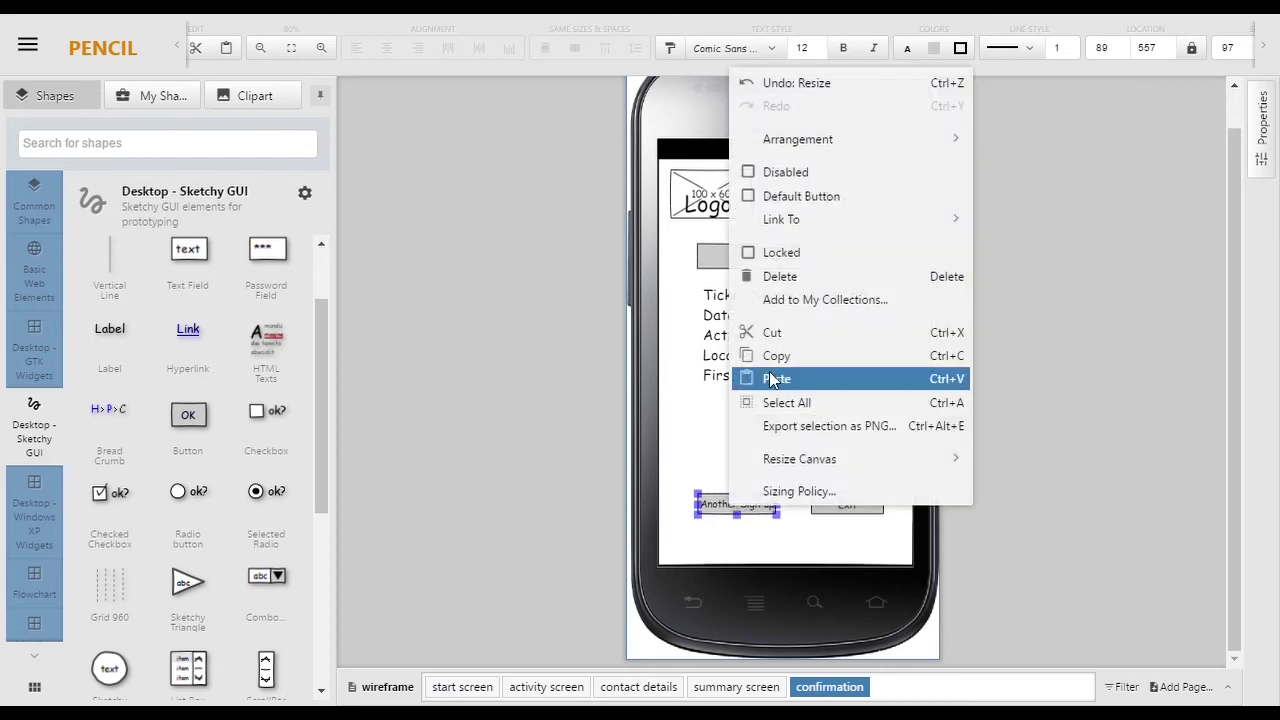
{"action": "mouse_move", "coordinate": [886, 216]}
{"action": "left_click", "coordinate": [1028, 224]}
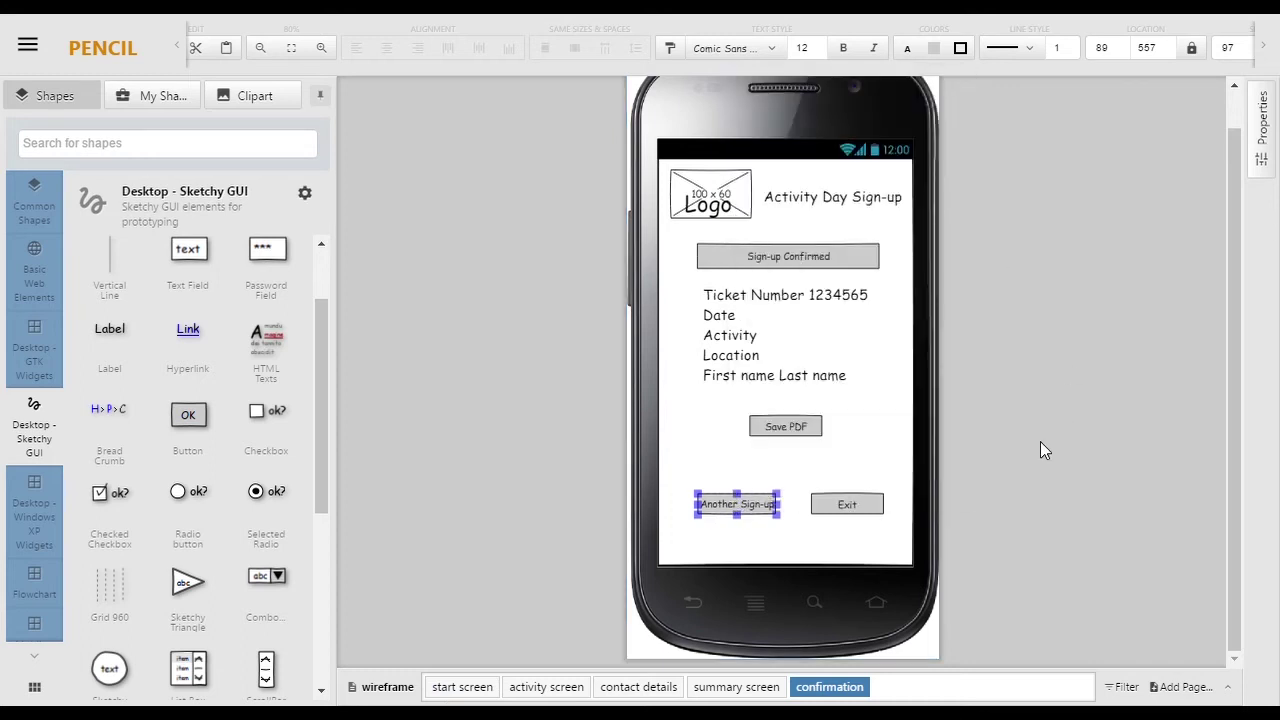
- Save the linked wireframe document and reopen the hamburger file menu for exporting
{"action": "scroll", "coordinate": [480, 450], "scroll_direction": "up", "scroll_amount": 1}
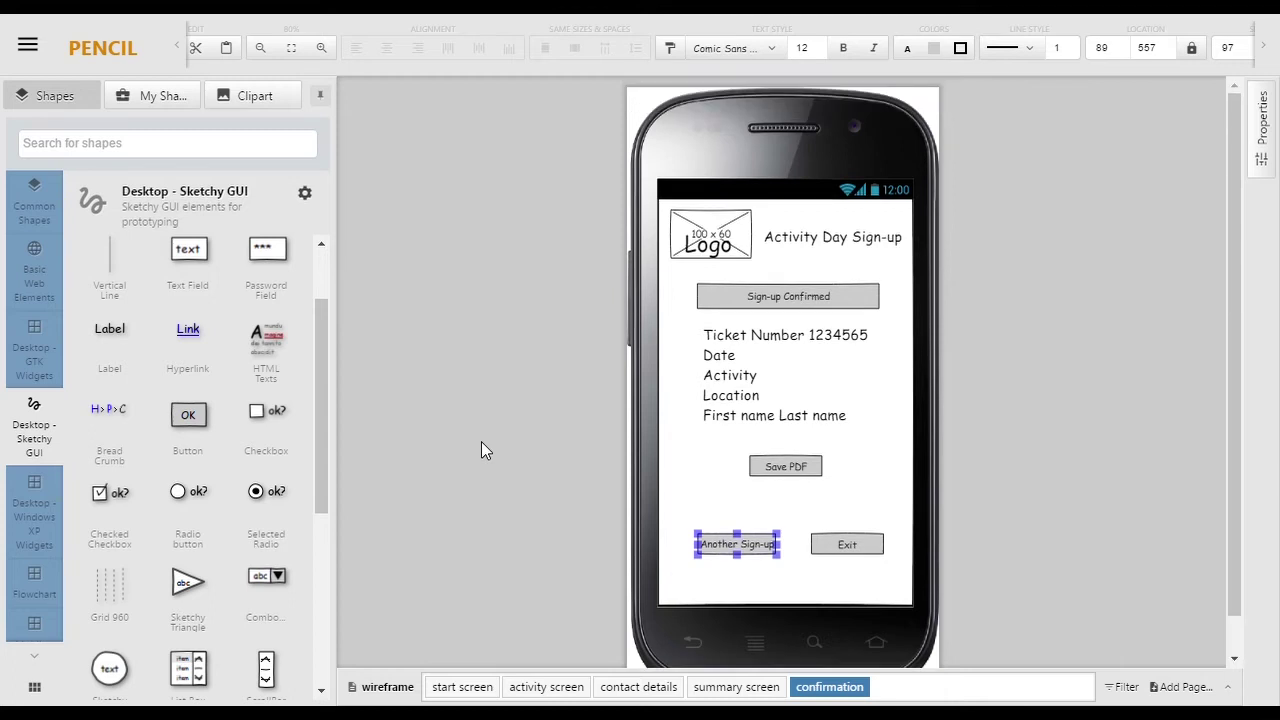
{"action": "left_click", "coordinate": [27, 44]}
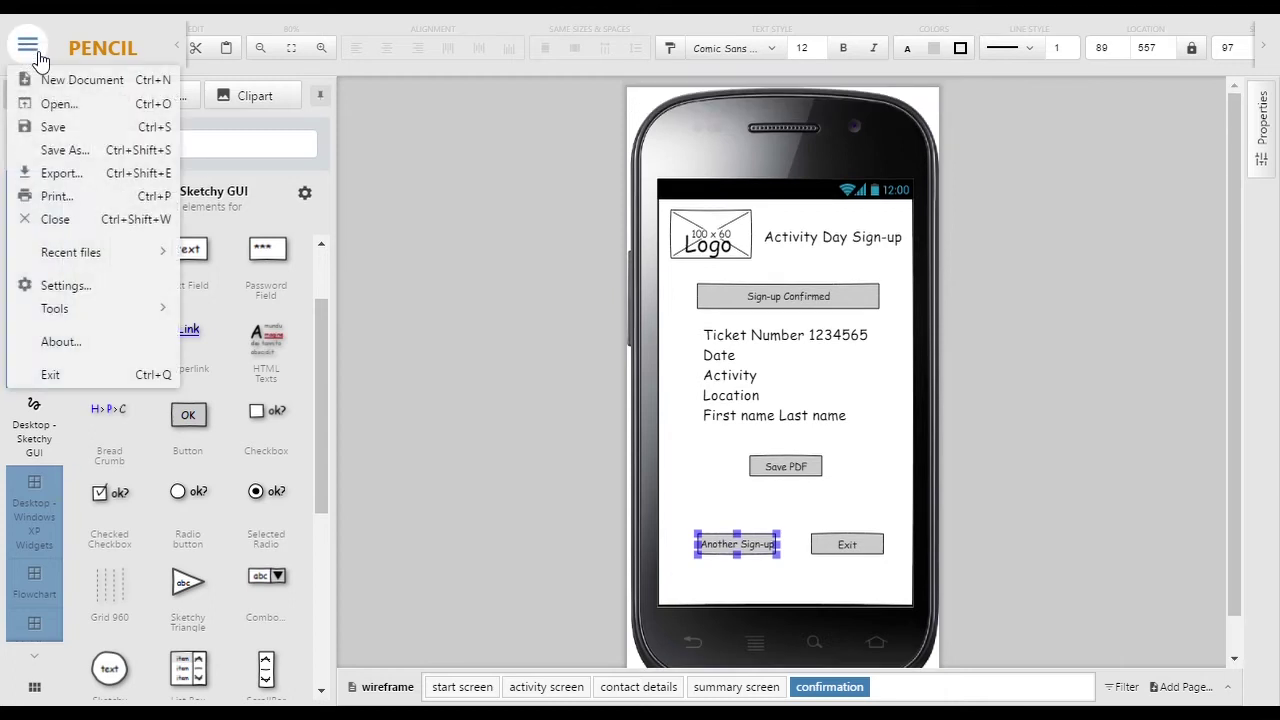
{"action": "left_click", "coordinate": [55, 128]}
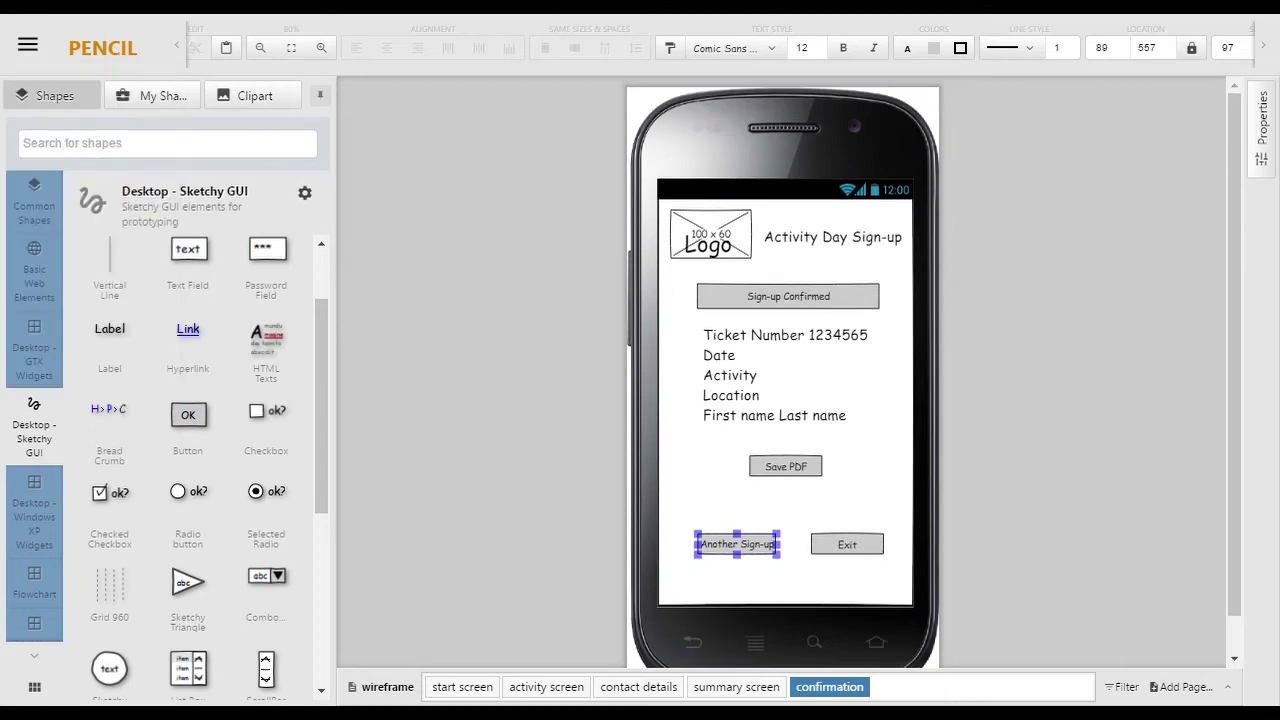
{"action": "left_click", "coordinate": [26, 54]}
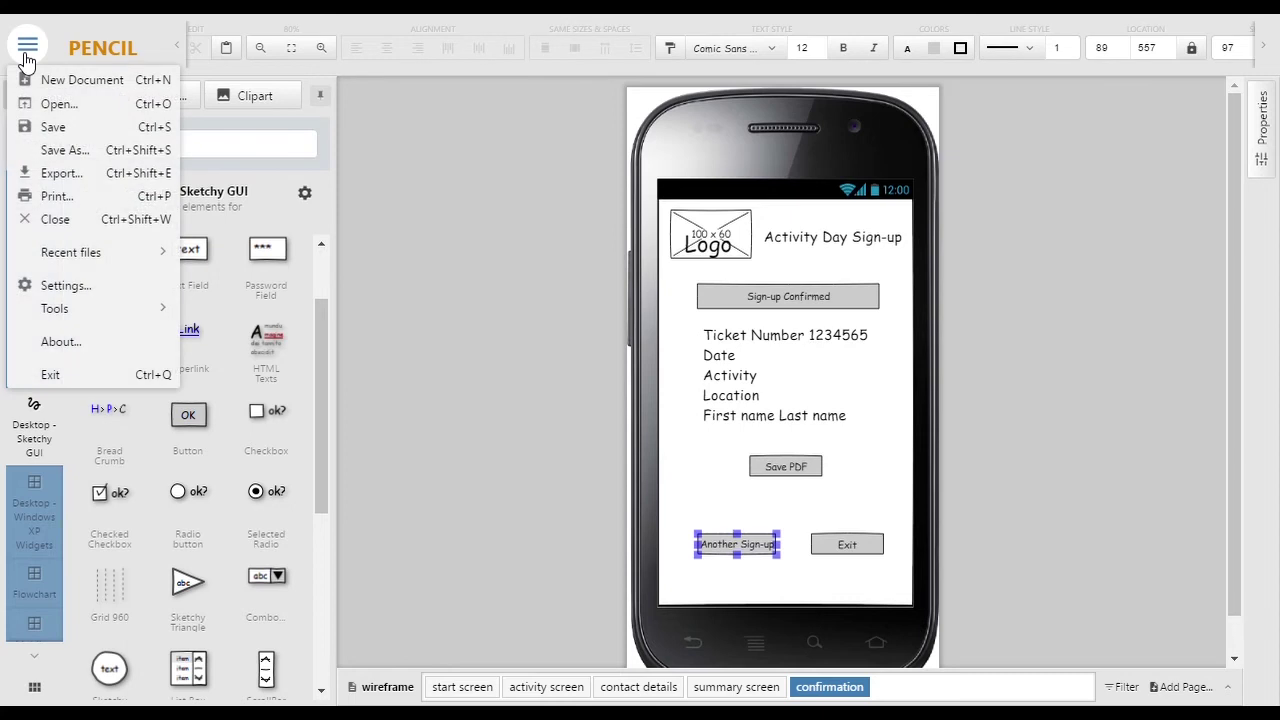
{"action": "left_click", "coordinate": [64, 150]}
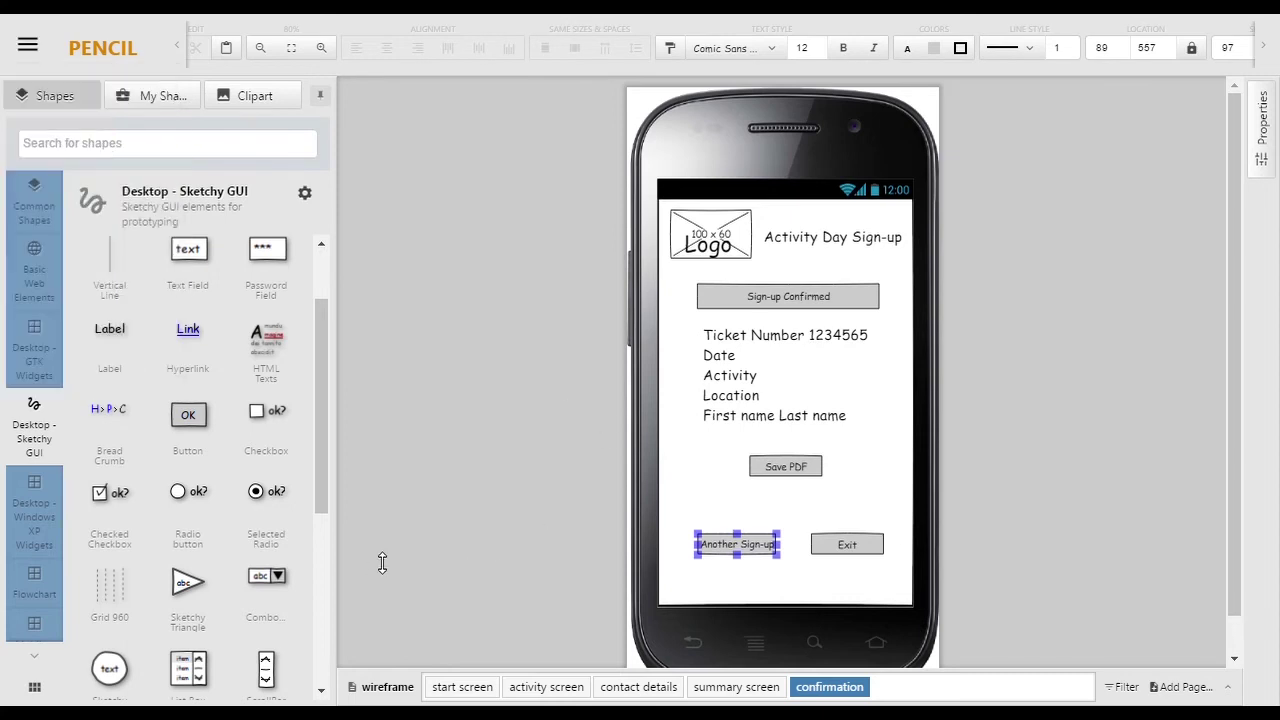
{"action": "left_click", "coordinate": [26, 47]}
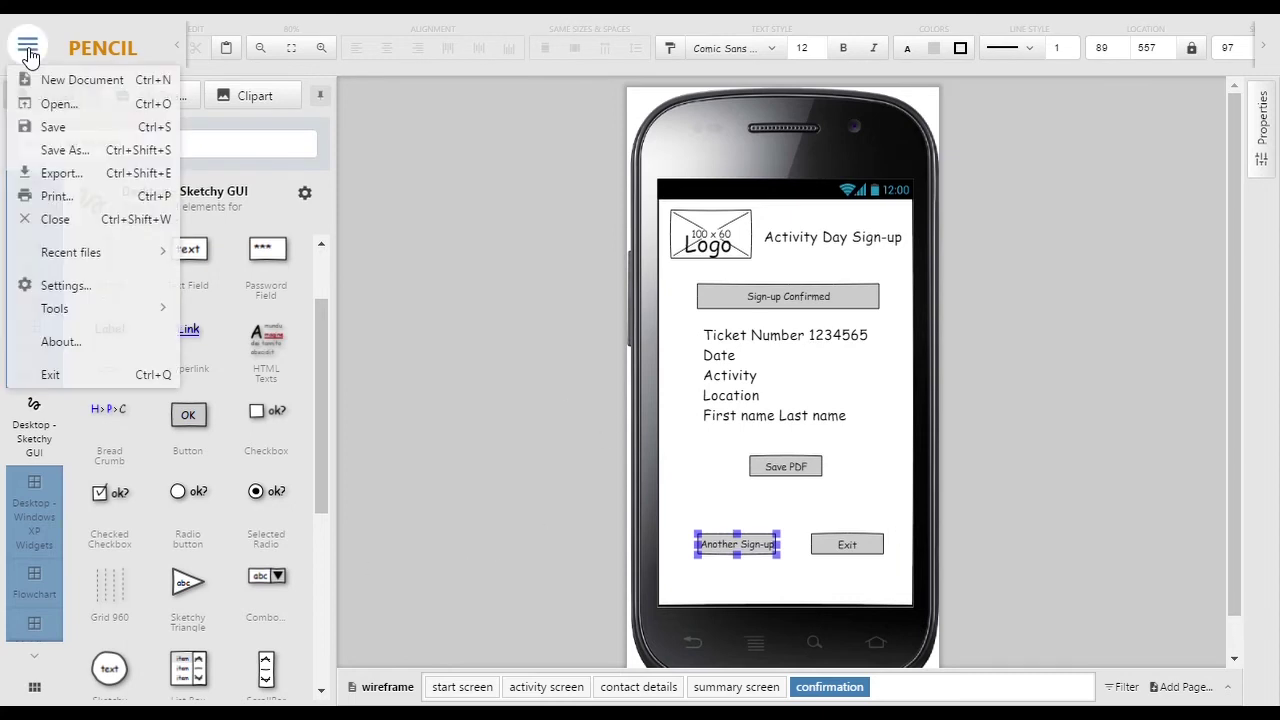
- Export all five pages as a Single web page with the Default HTML Template to the prototypes folder
{"action": "left_click", "coordinate": [72, 176]}
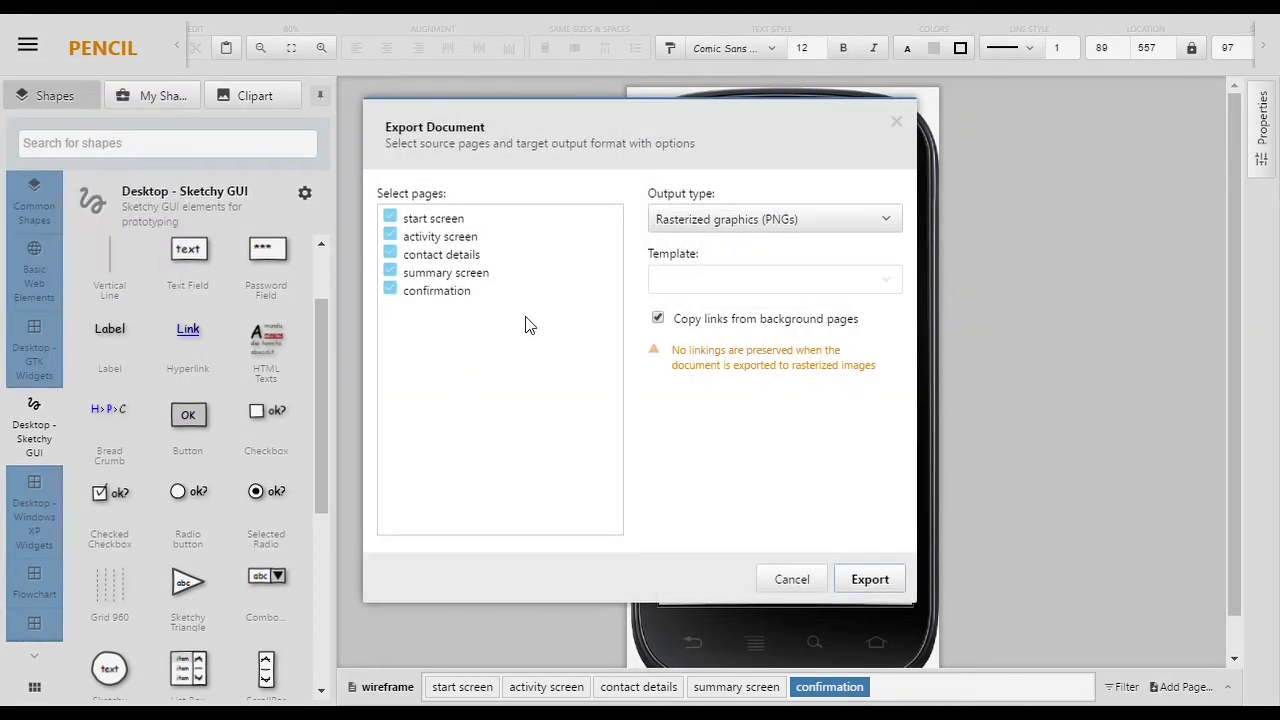
{"action": "left_click", "coordinate": [781, 228]}
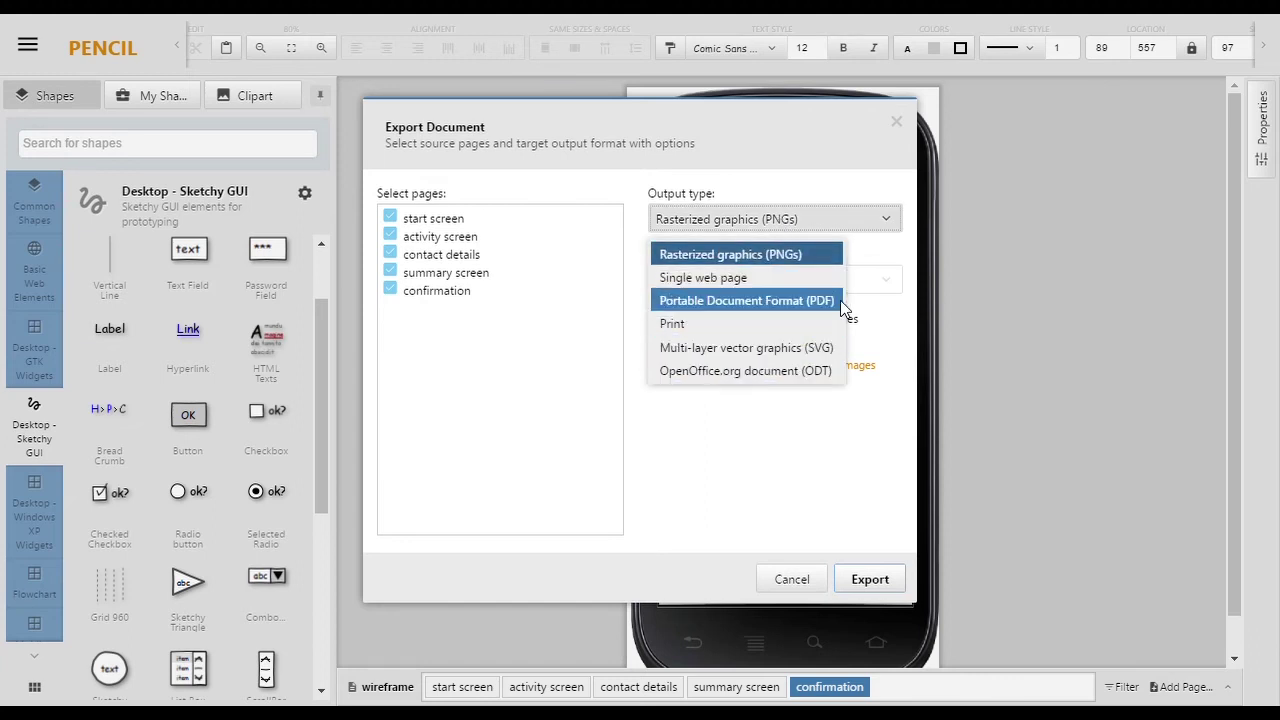
{"action": "left_click", "coordinate": [705, 278]}
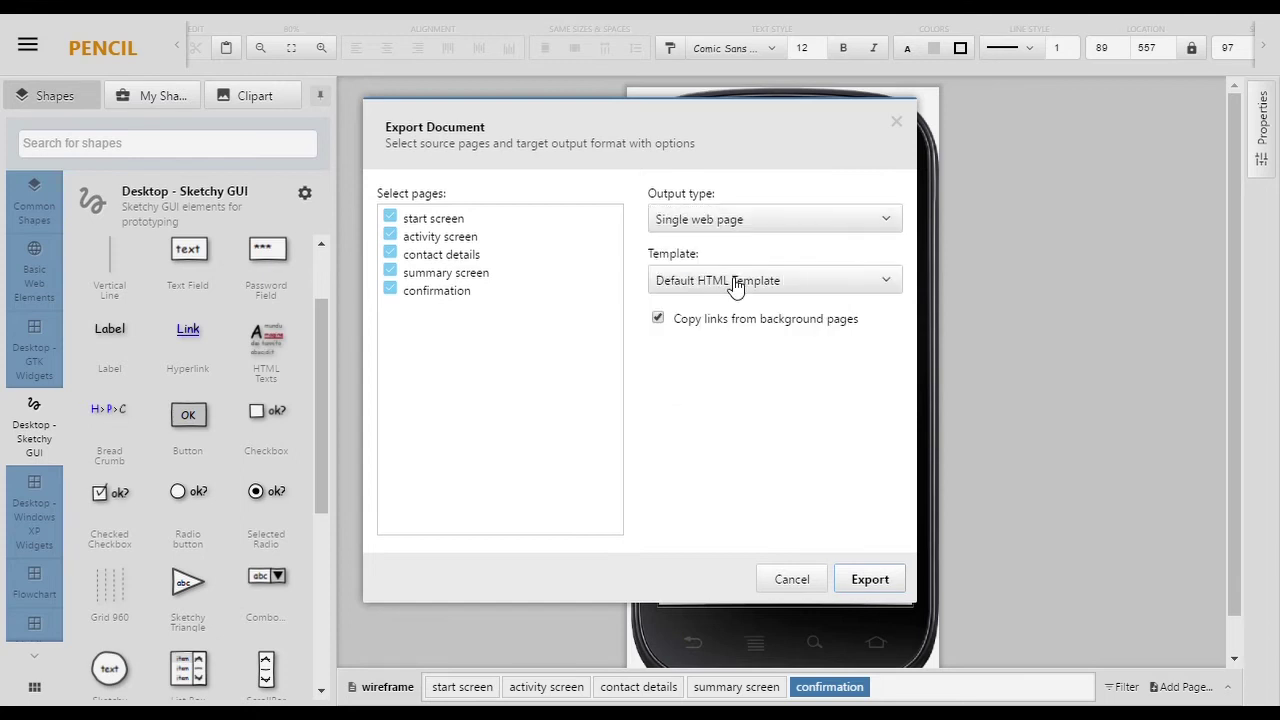
{"action": "left_click", "coordinate": [881, 587]}
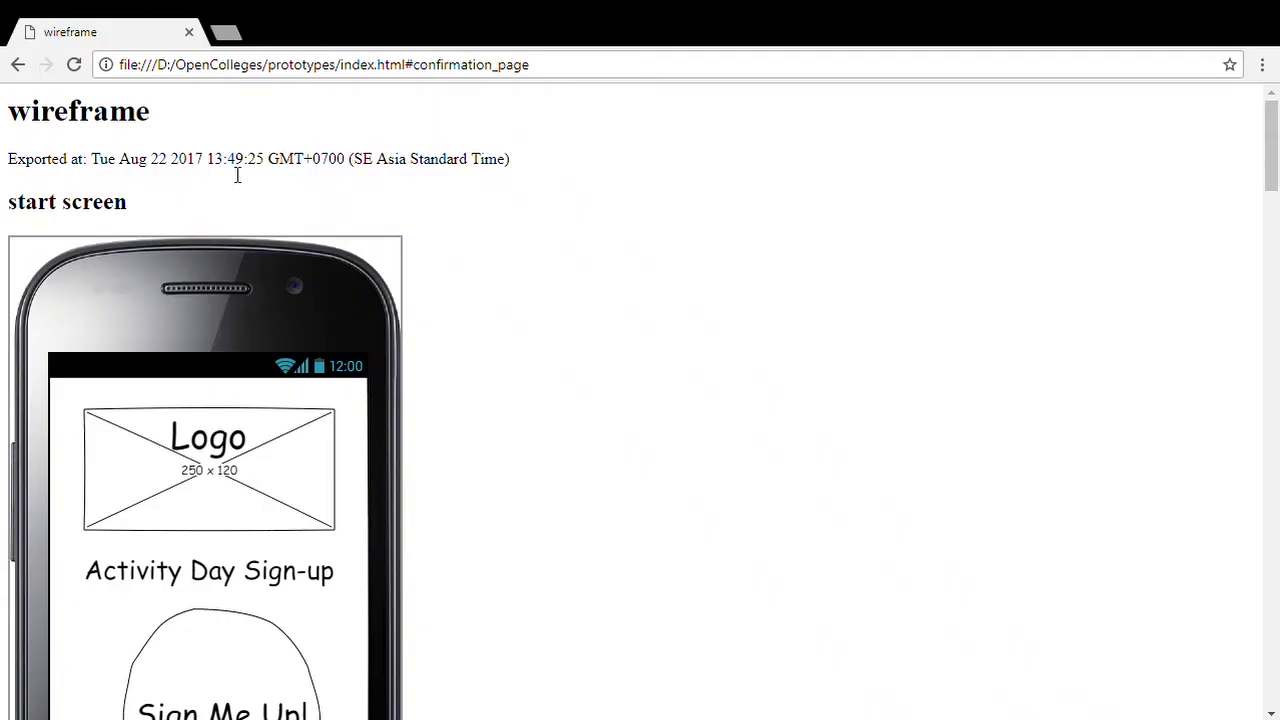
- Scroll through the exported index.html, then zoom out with Ctrl+minus so whole phone mockups fit
{"action": "scroll", "coordinate": [305, 330], "scroll_direction": "down", "scroll_amount": 12}
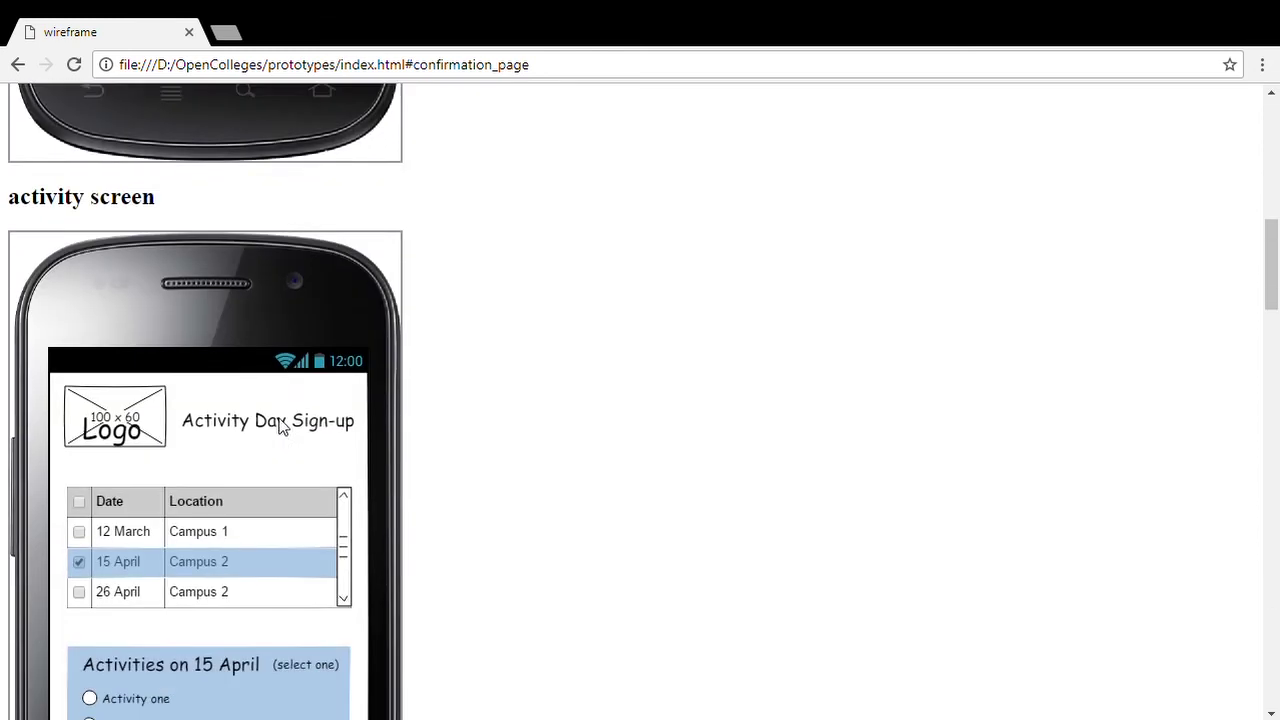
{"action": "scroll", "coordinate": [277, 419], "scroll_direction": "down", "scroll_amount": 15}
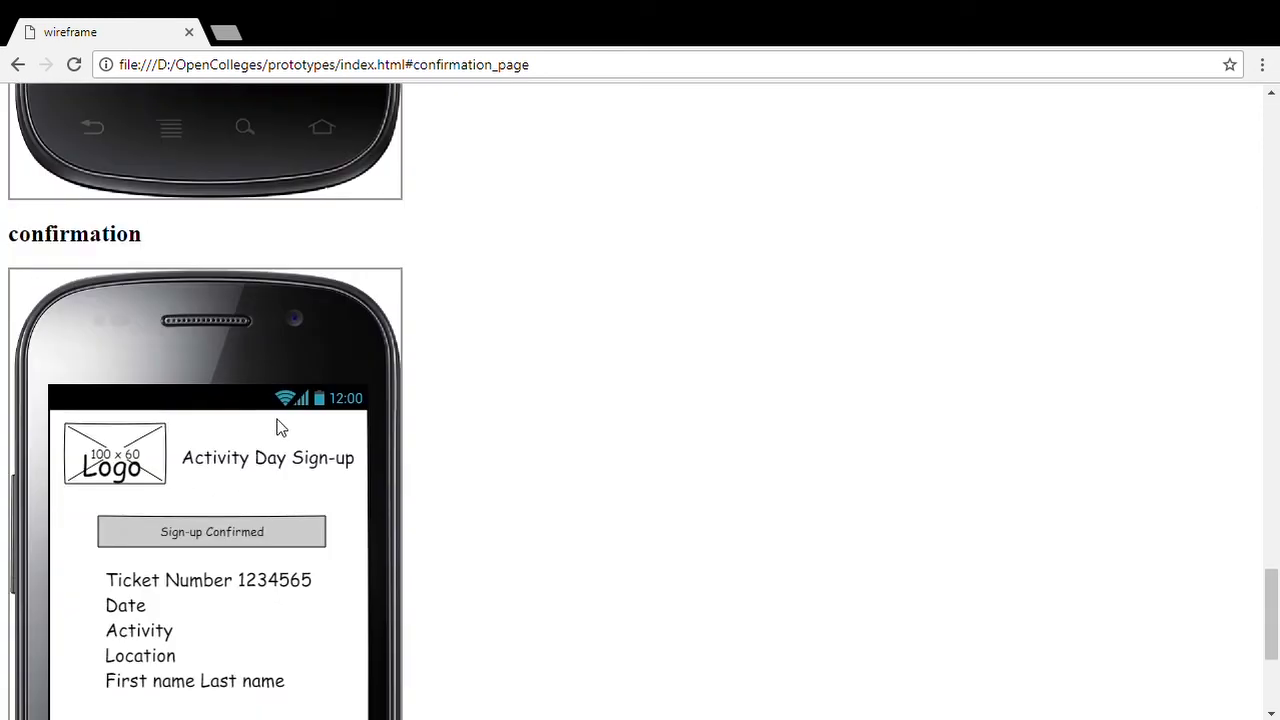
{"action": "scroll", "coordinate": [277, 419], "scroll_direction": "up", "scroll_amount": 20}
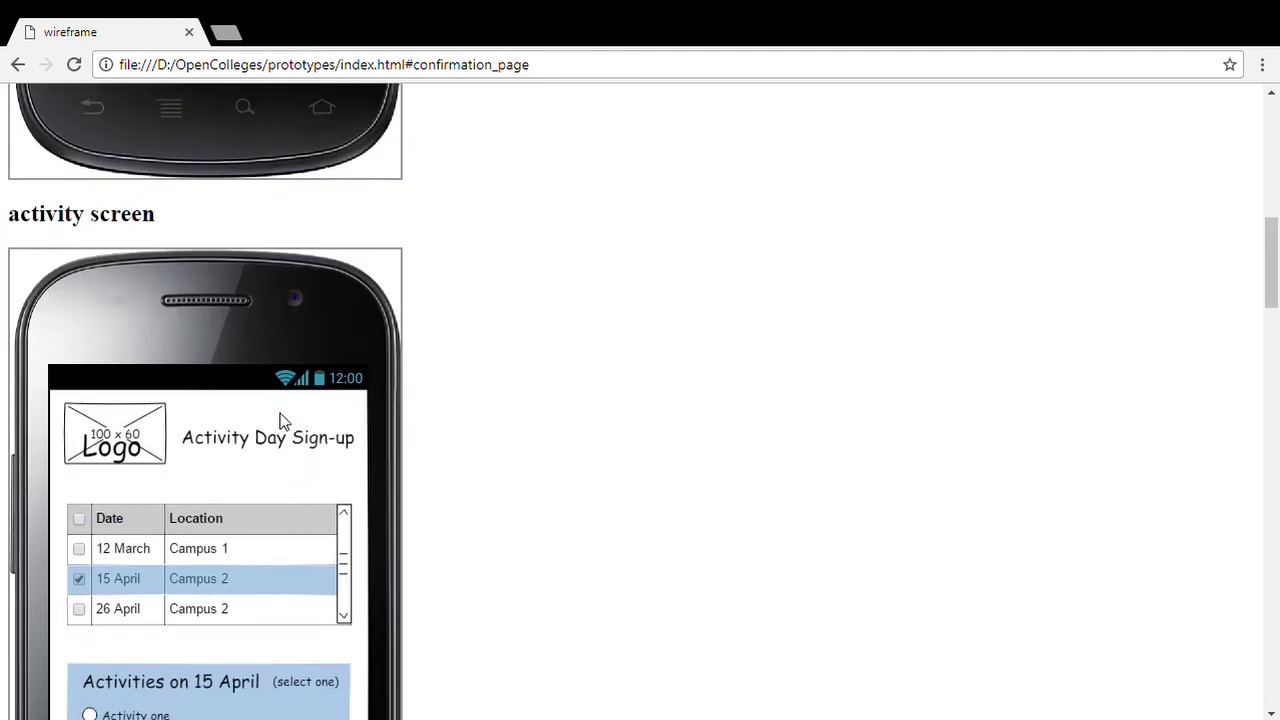
{"action": "scroll", "coordinate": [280, 415], "scroll_direction": "down", "scroll_amount": 3}
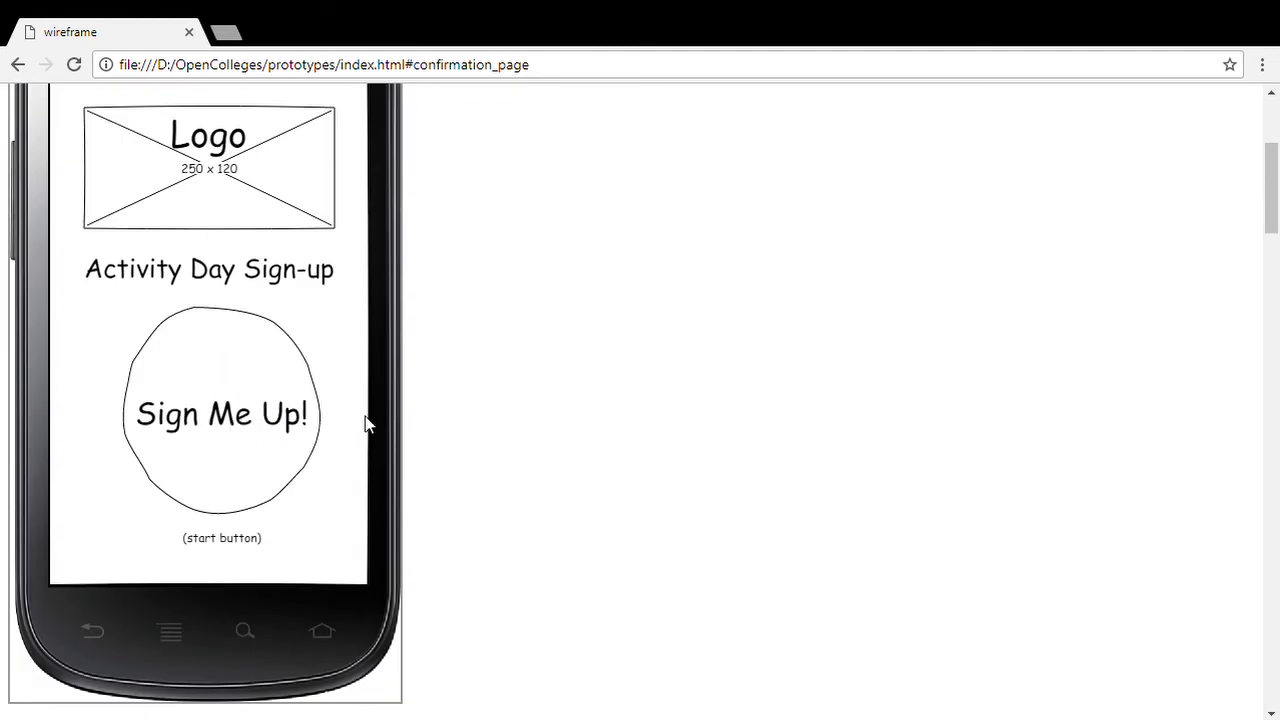
{"action": "scroll", "coordinate": [365, 423], "scroll_direction": "down", "scroll_amount": 7}
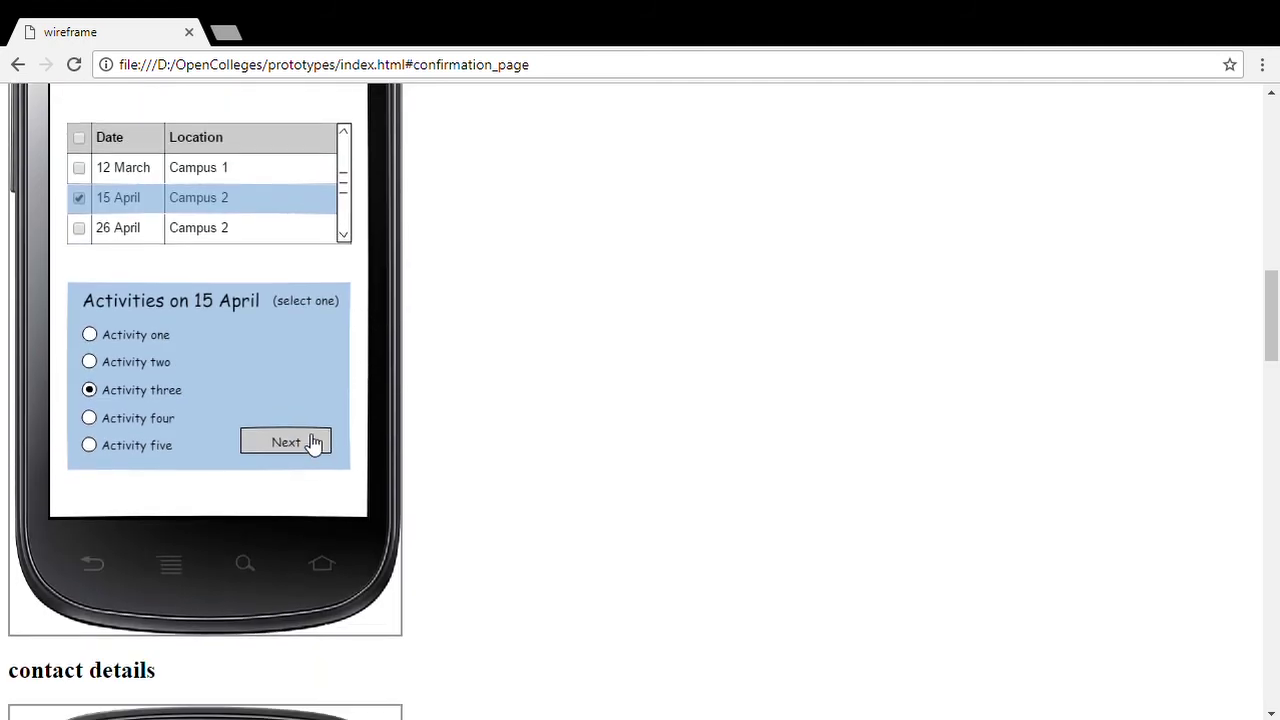
{"action": "scroll", "coordinate": [504, 452], "scroll_direction": "up", "scroll_amount": 10}
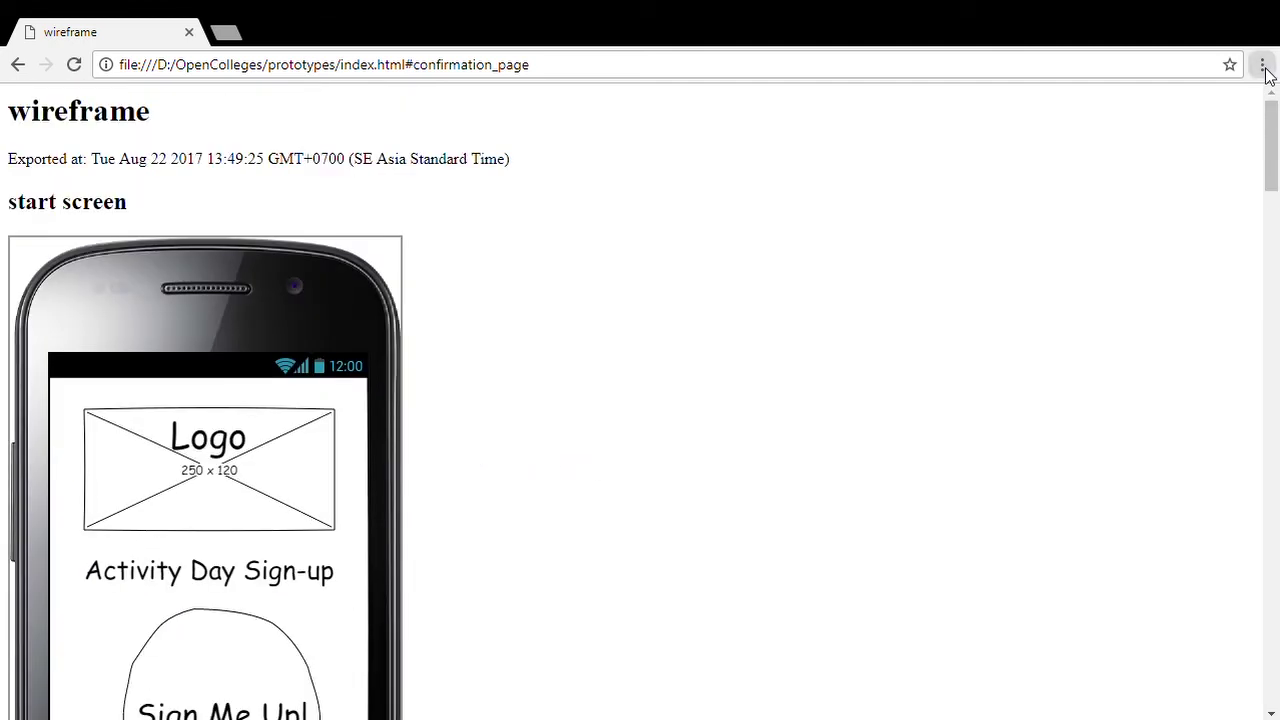
{"action": "key", "text": "ctrl+minus"}
{"action": "key", "text": "ctrl+minus"}
{"action": "key", "text": "ctrl+minus"}
{"action": "key", "text": "ctrl+minus"}
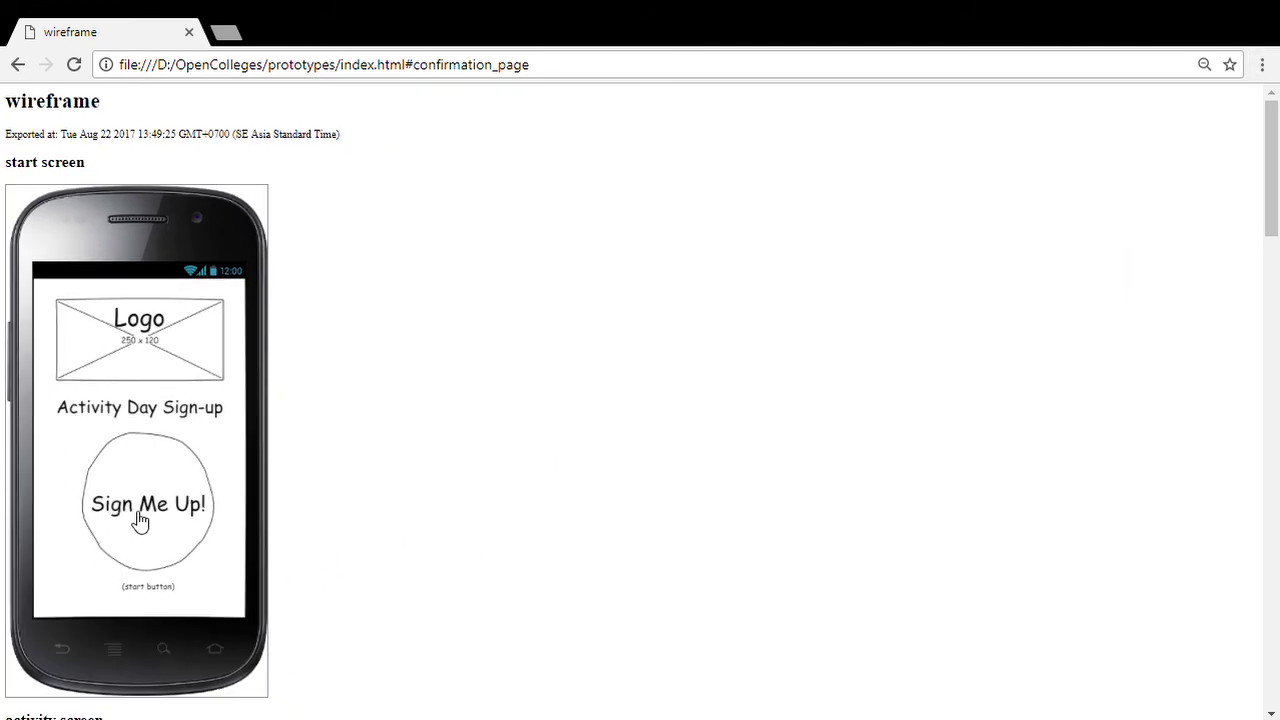
- Follow the links: Sign Me Up, Next, Next, Change, Next, Next, Next through to the confirmation mockup
{"action": "left_click", "coordinate": [145, 500]}
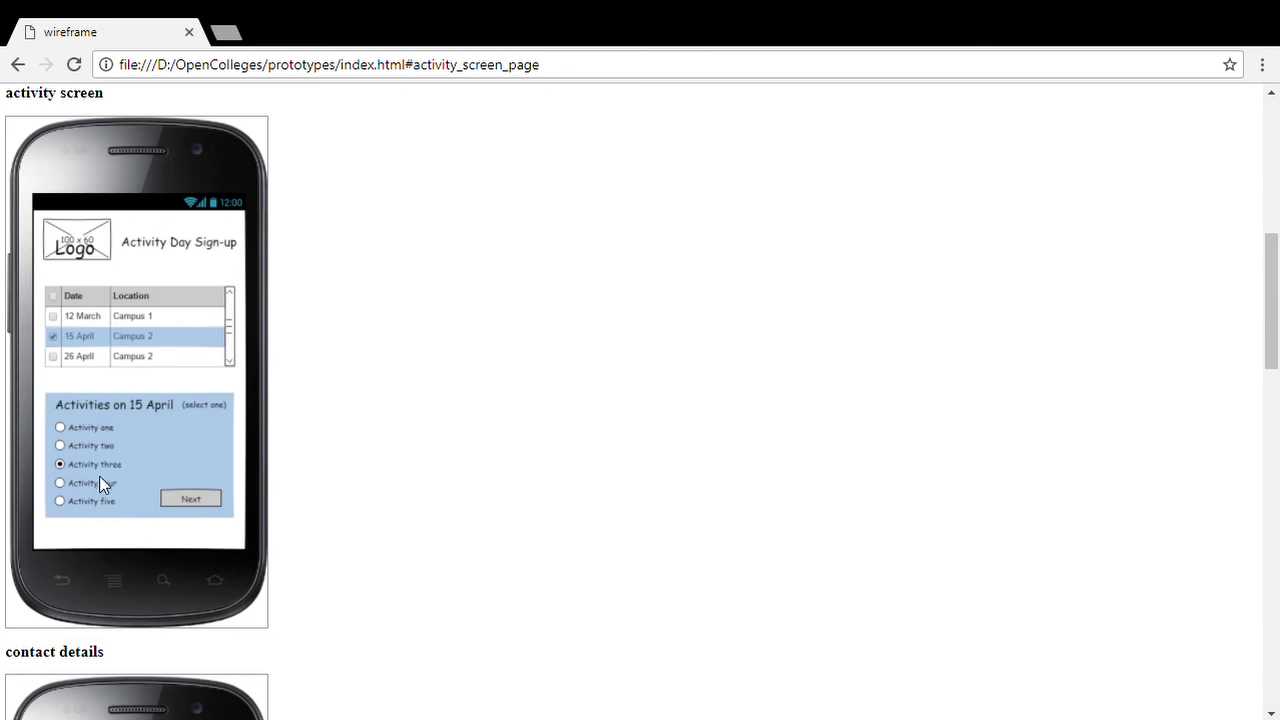
{"action": "left_click", "coordinate": [195, 501]}
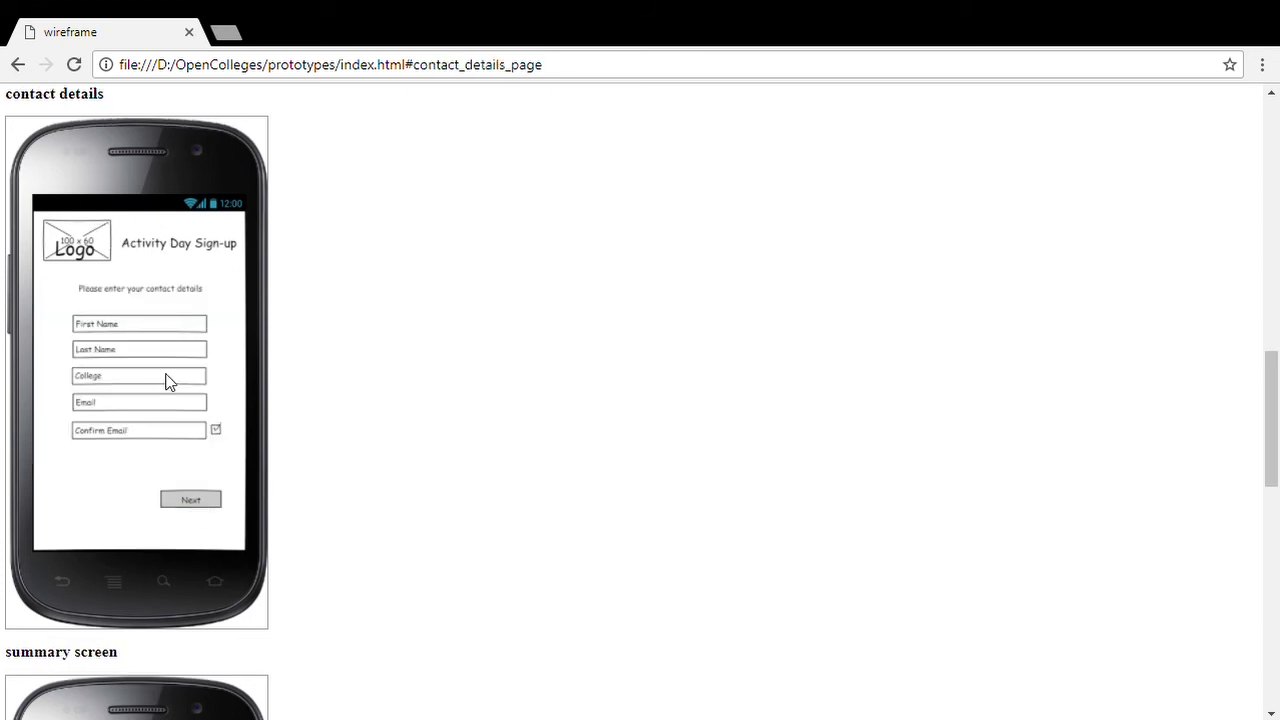
{"action": "left_click", "coordinate": [195, 505]}
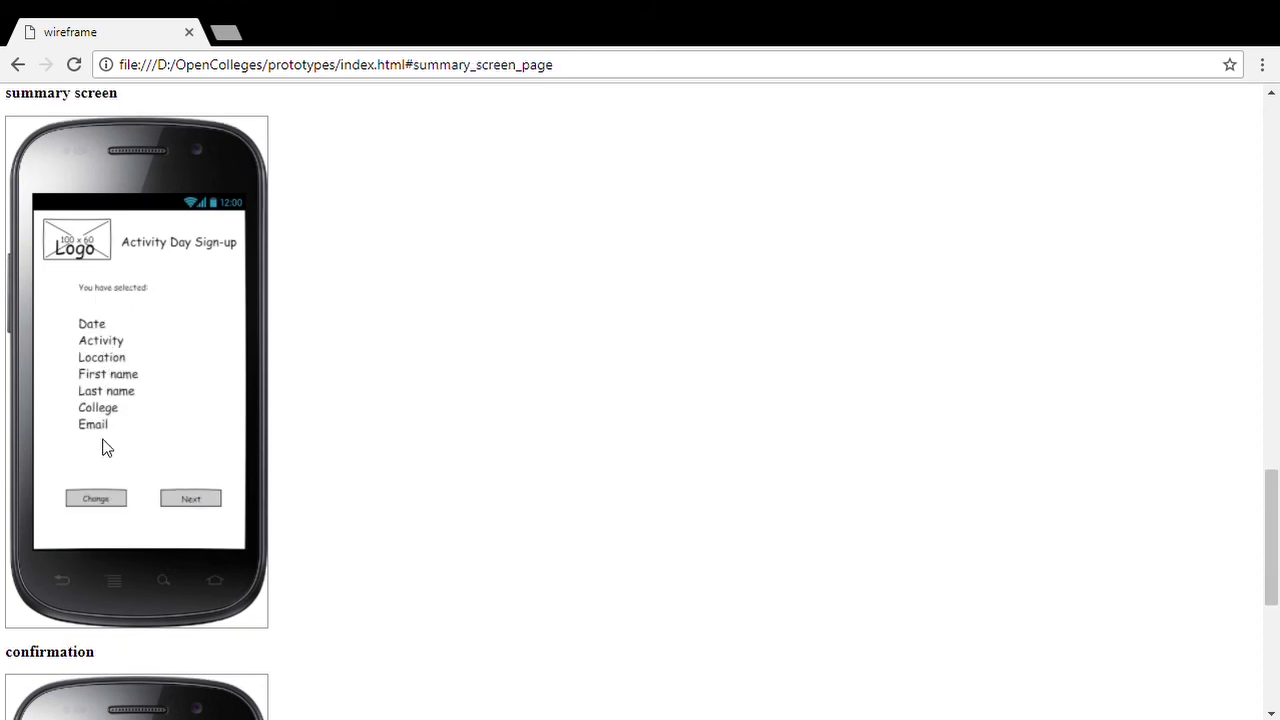
{"action": "left_click", "coordinate": [96, 503]}
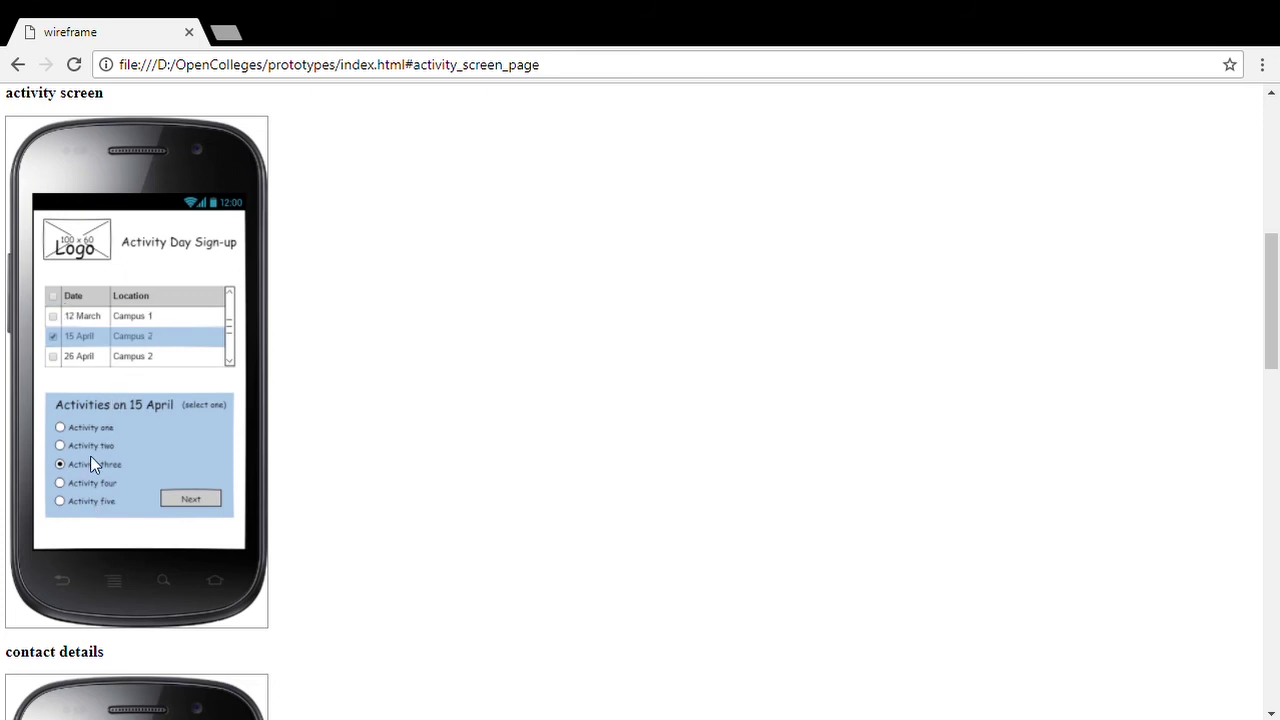
{"action": "left_click", "coordinate": [203, 502]}
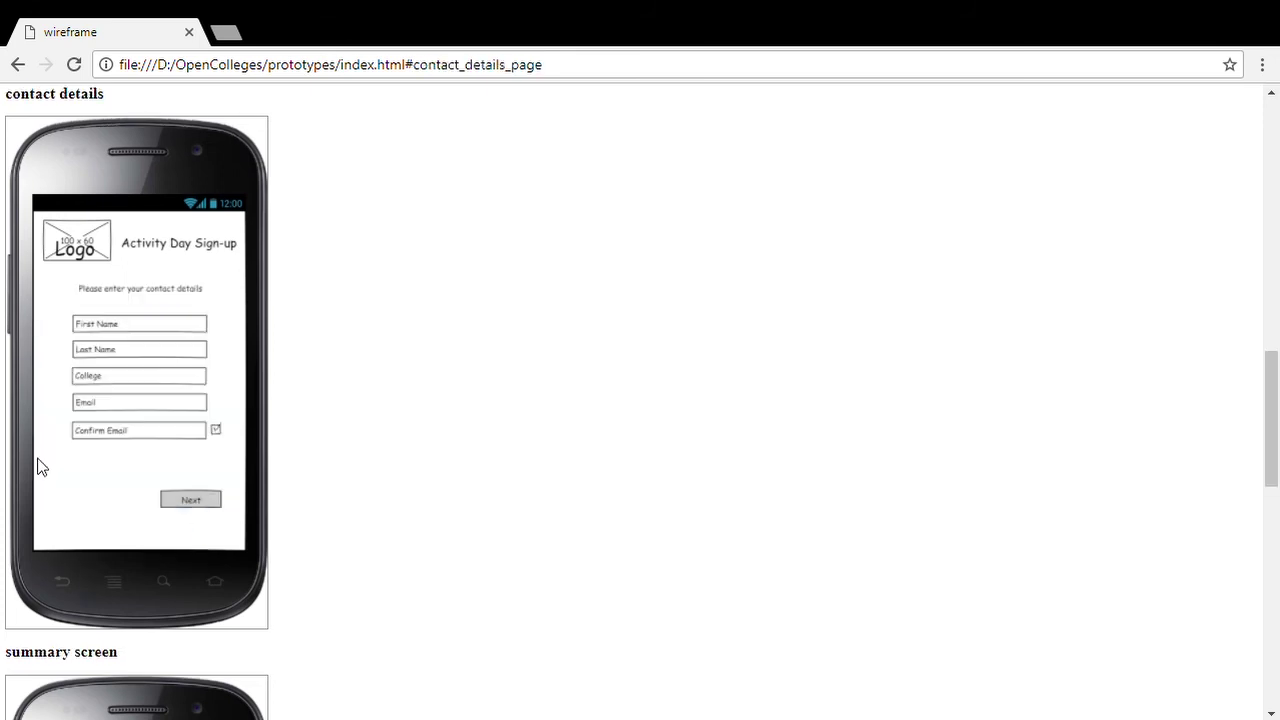
{"action": "left_click", "coordinate": [207, 502]}
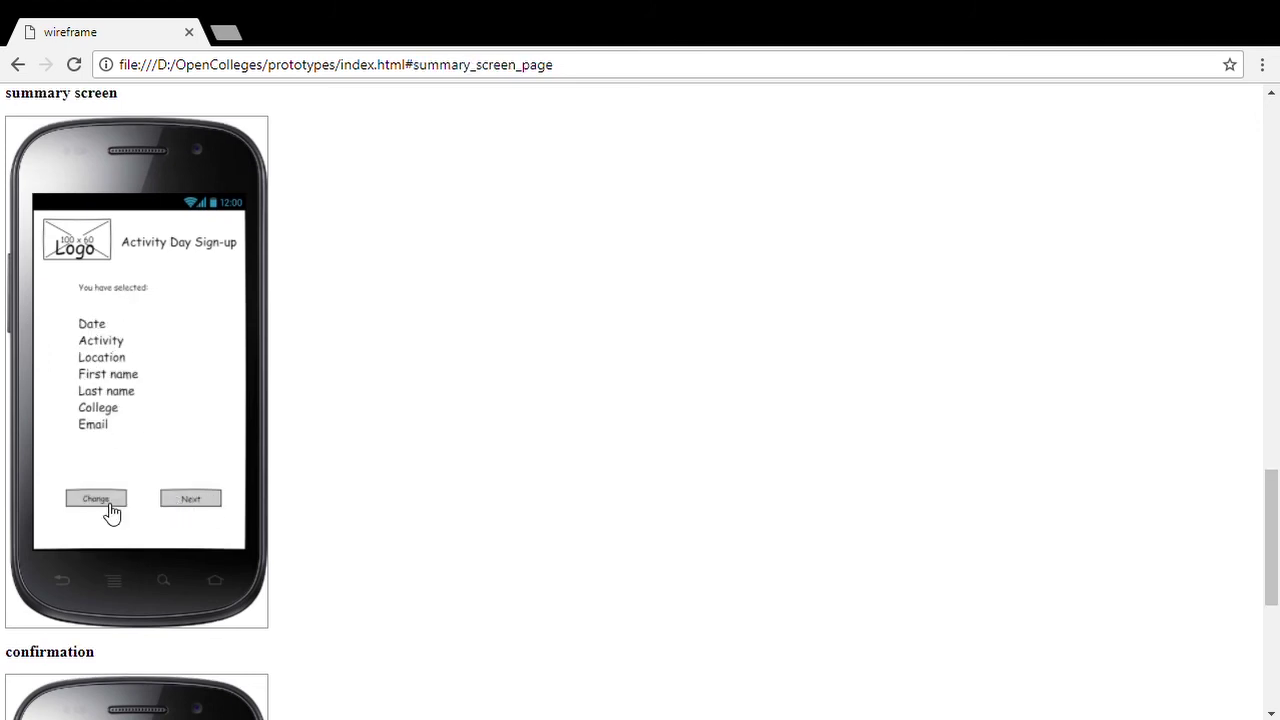
{"action": "left_click", "coordinate": [190, 500]}
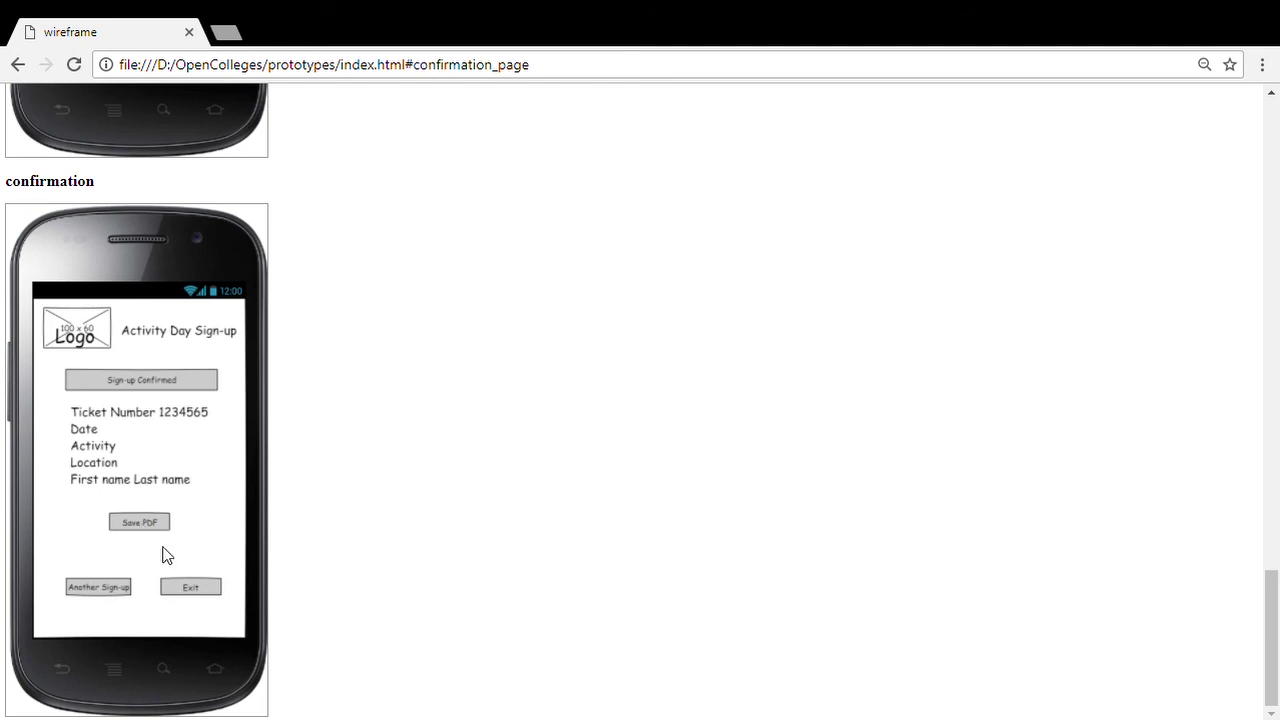
- Click through the prototype from Another Sign-up past activity, contact and summary to the confirmation screen
{"action": "left_click", "coordinate": [106, 594]}
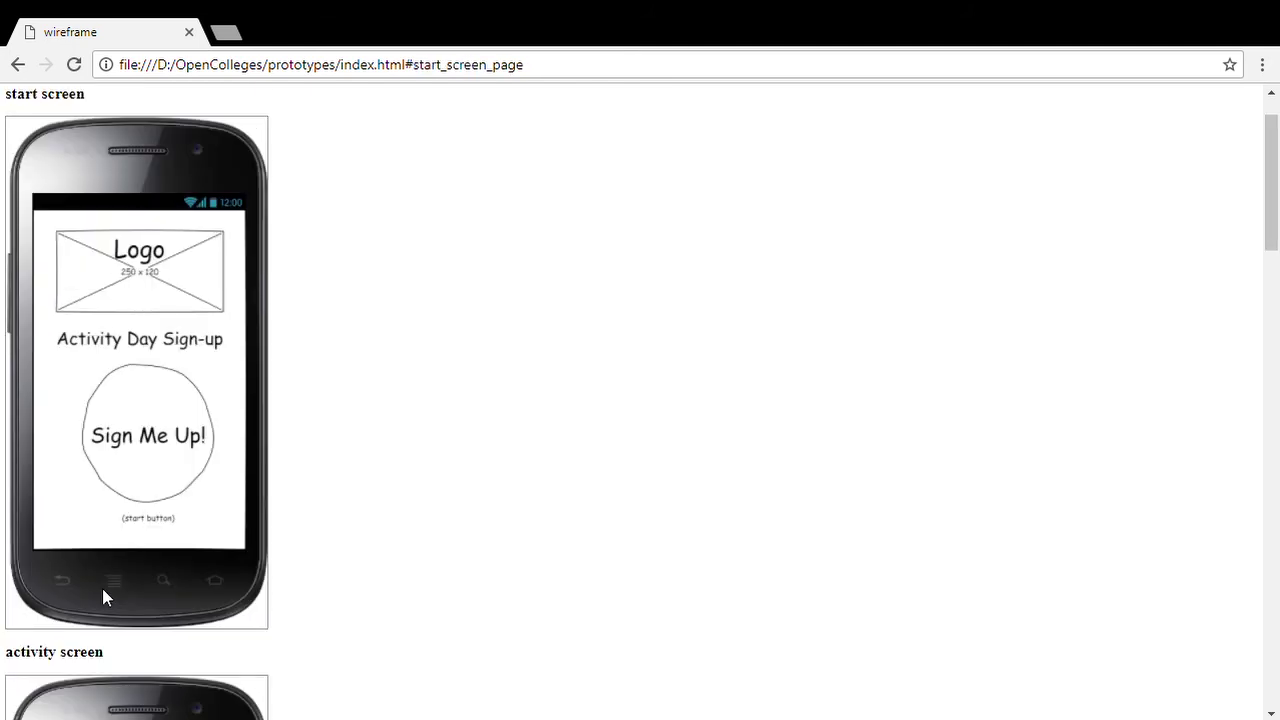
{"action": "left_click", "coordinate": [161, 449]}
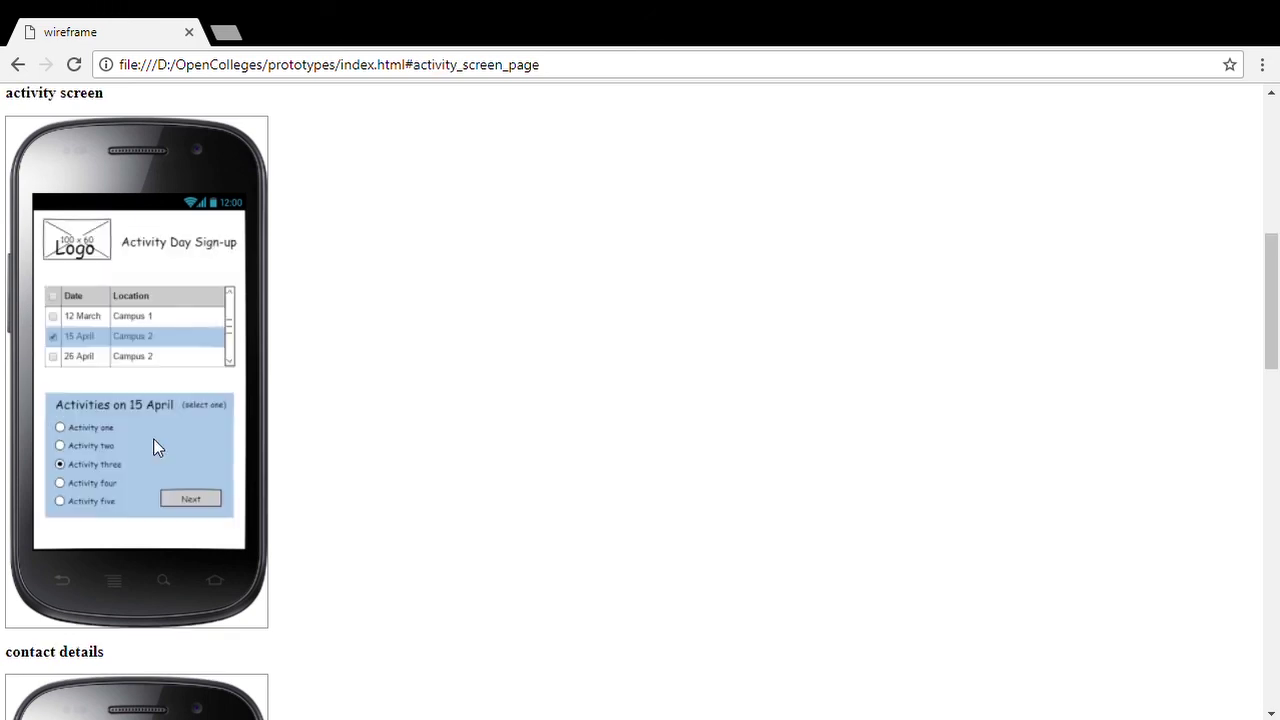
{"action": "left_click", "coordinate": [191, 509]}
{"action": "left_click", "coordinate": [194, 515]}
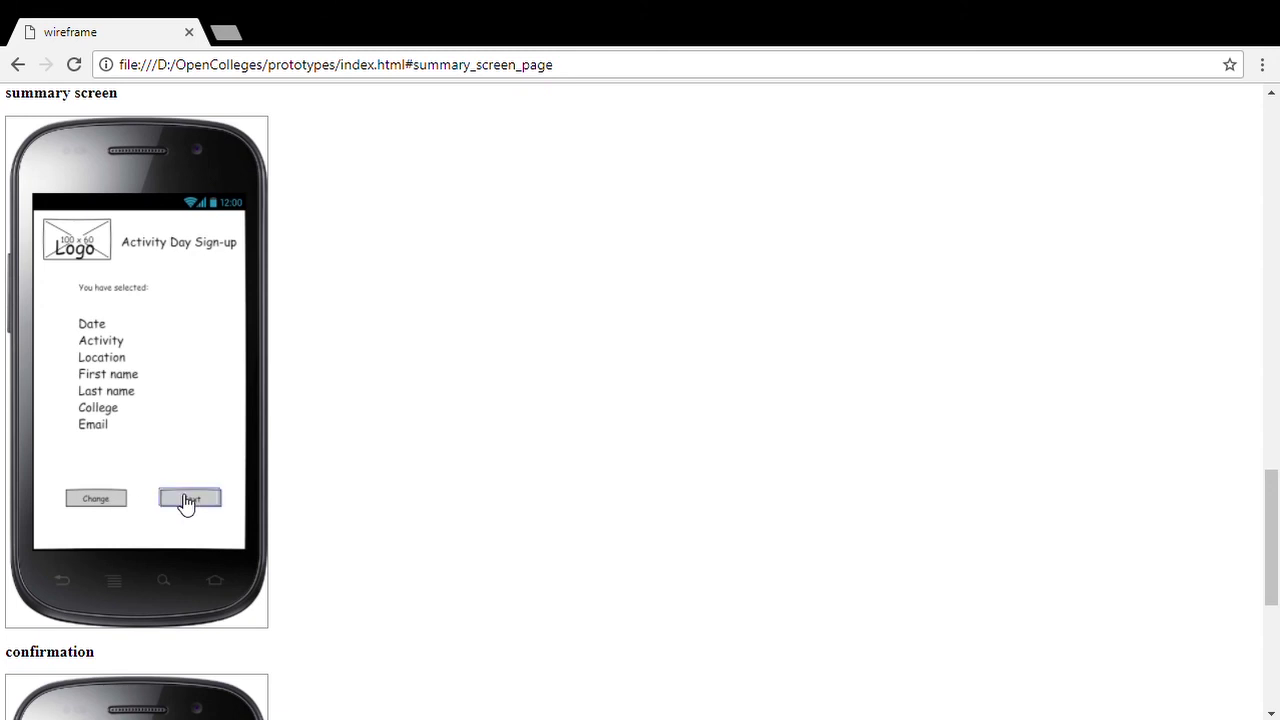
{"action": "left_click", "coordinate": [188, 505]}
- Loop through once more, using Change on the summary to revisit activity, ending at confirmation
{"action": "left_click", "coordinate": [99, 587]}
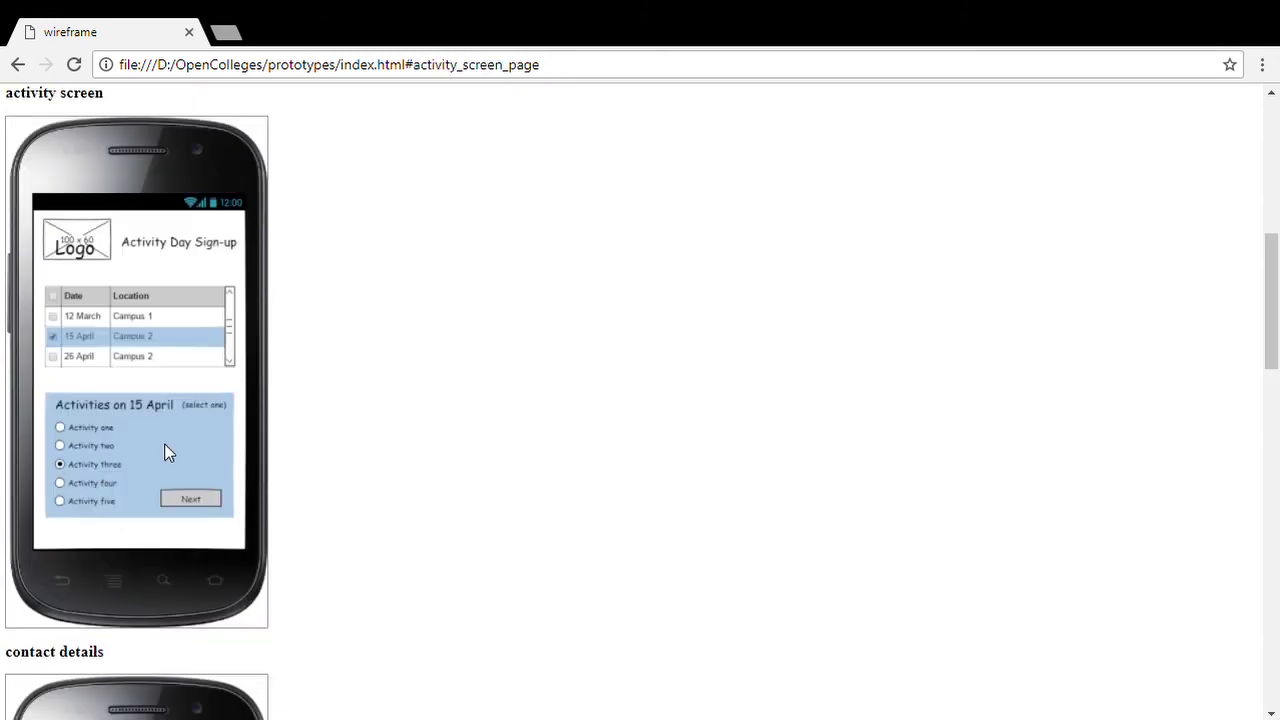
{"action": "left_click", "coordinate": [172, 502]}
{"action": "left_click", "coordinate": [168, 500]}
{"action": "left_click", "coordinate": [98, 506]}
{"action": "left_click", "coordinate": [200, 500]}
{"action": "left_click", "coordinate": [189, 500]}
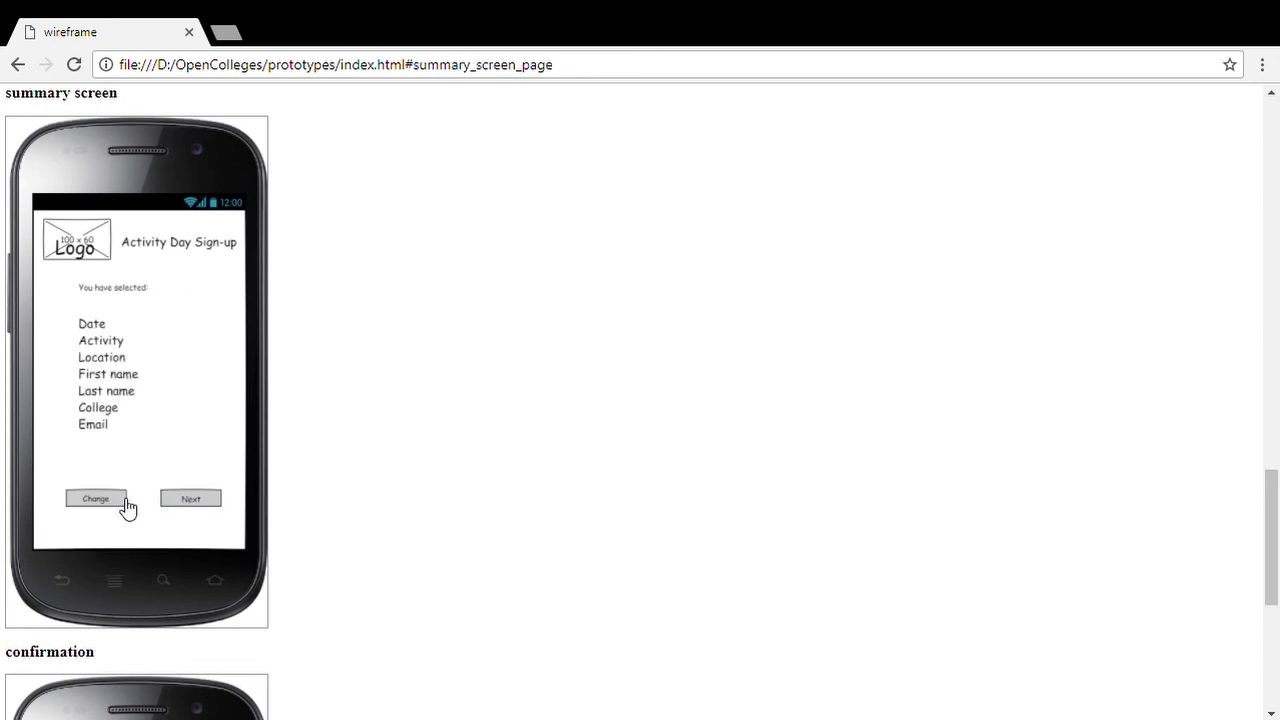
{"action": "left_click", "coordinate": [206, 500]}
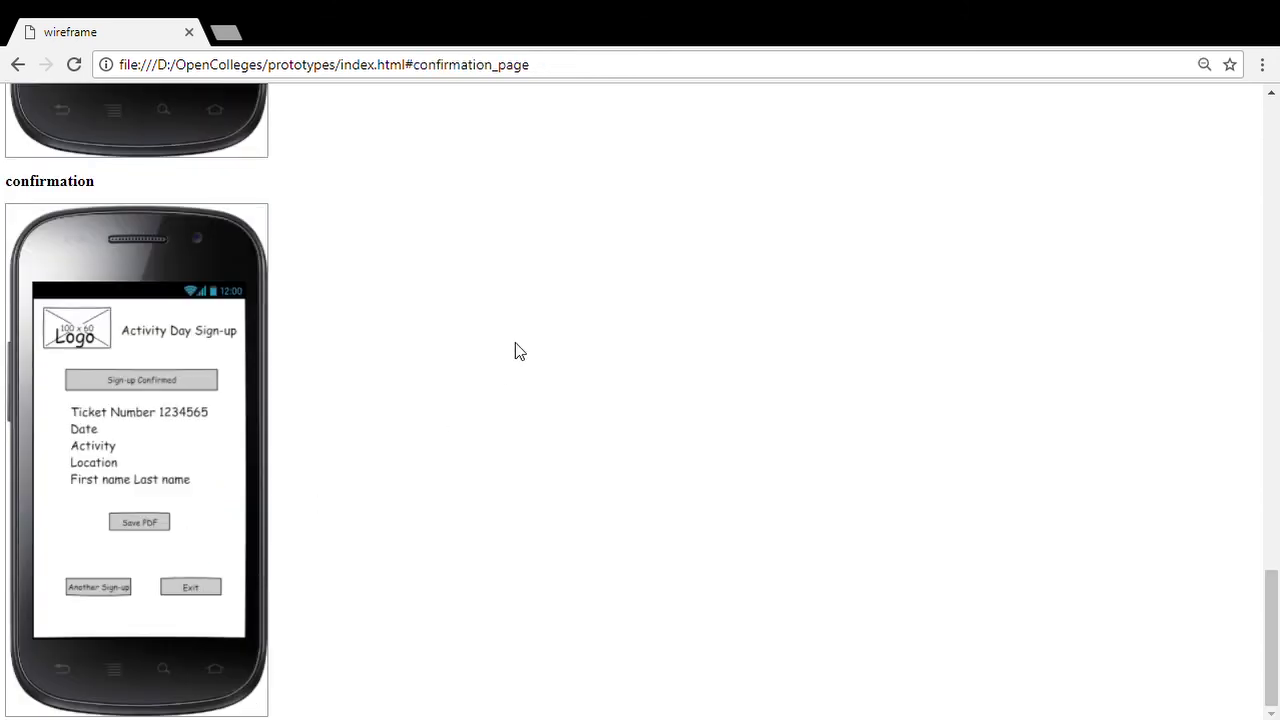
{"action": "scroll", "coordinate": [214, 463], "scroll_direction": "up", "scroll_amount": 20}
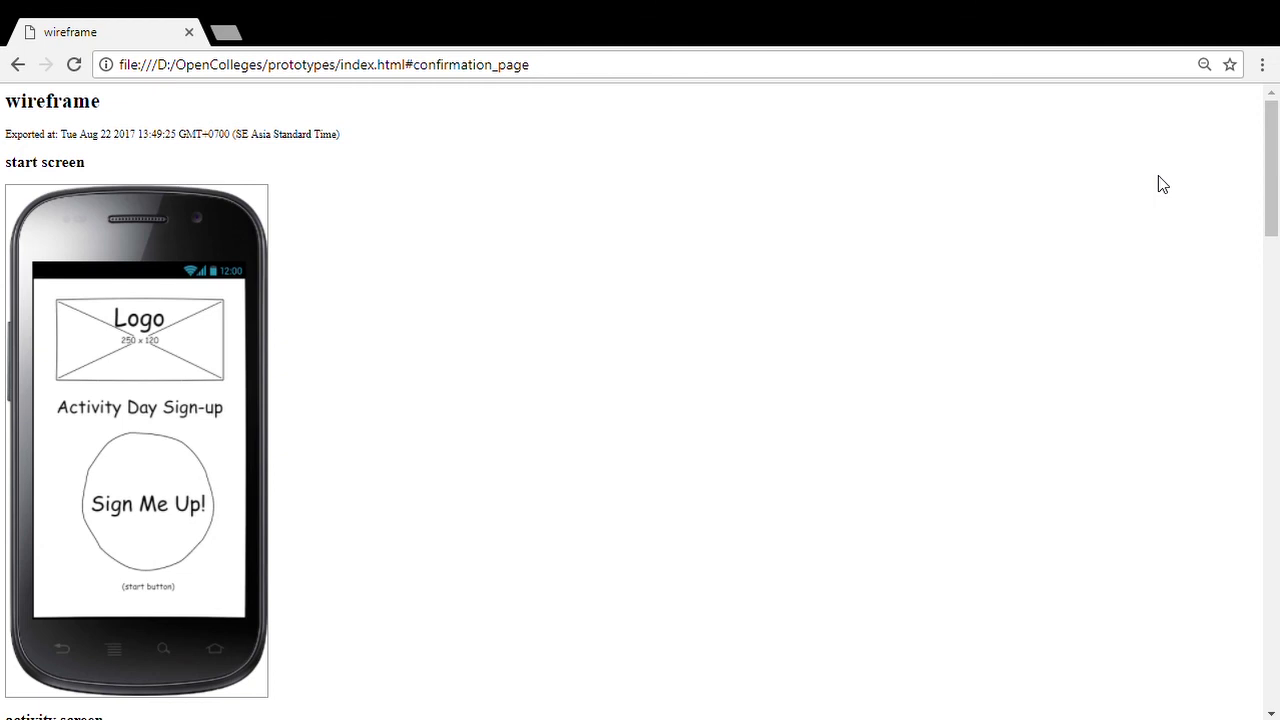
{"action": "scroll", "coordinate": [556, 404], "scroll_direction": "down", "scroll_amount": 15}
{"action": "scroll", "coordinate": [556, 397], "scroll_direction": "down", "scroll_amount": 7}
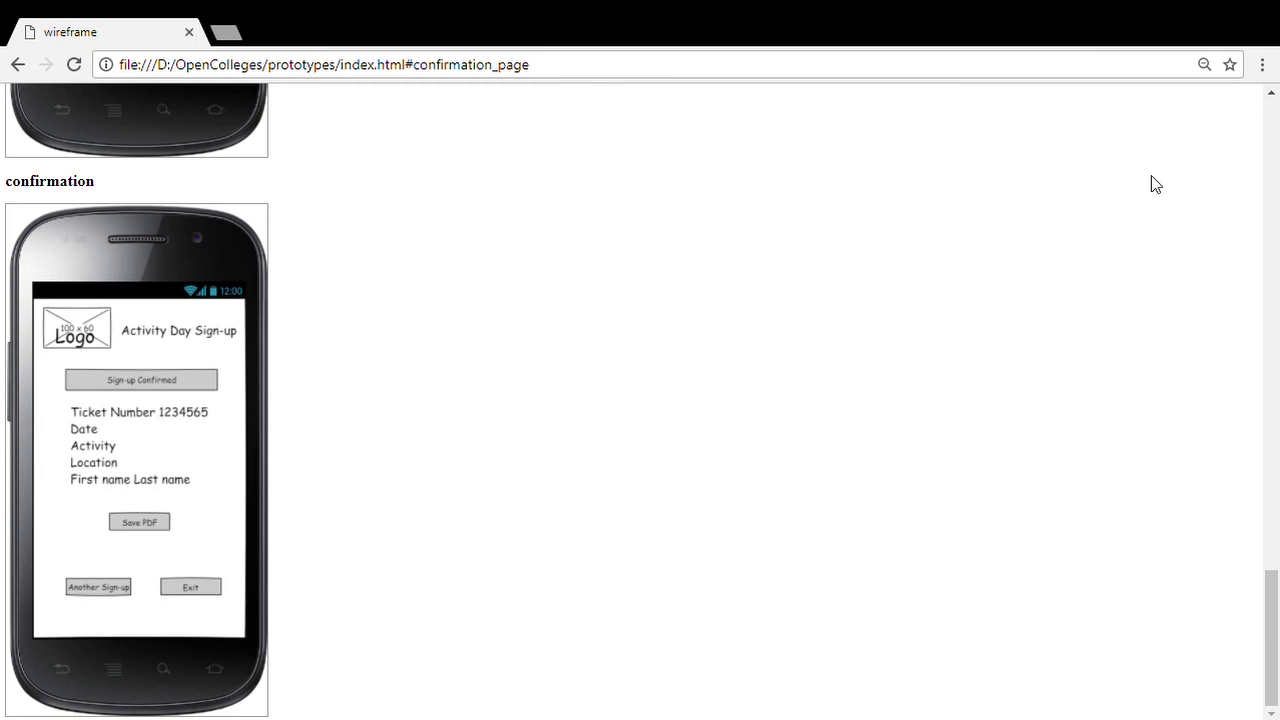
{"action": "left_click_drag", "start_coordinate": [1272, 640], "coordinate": [1272, 160]}
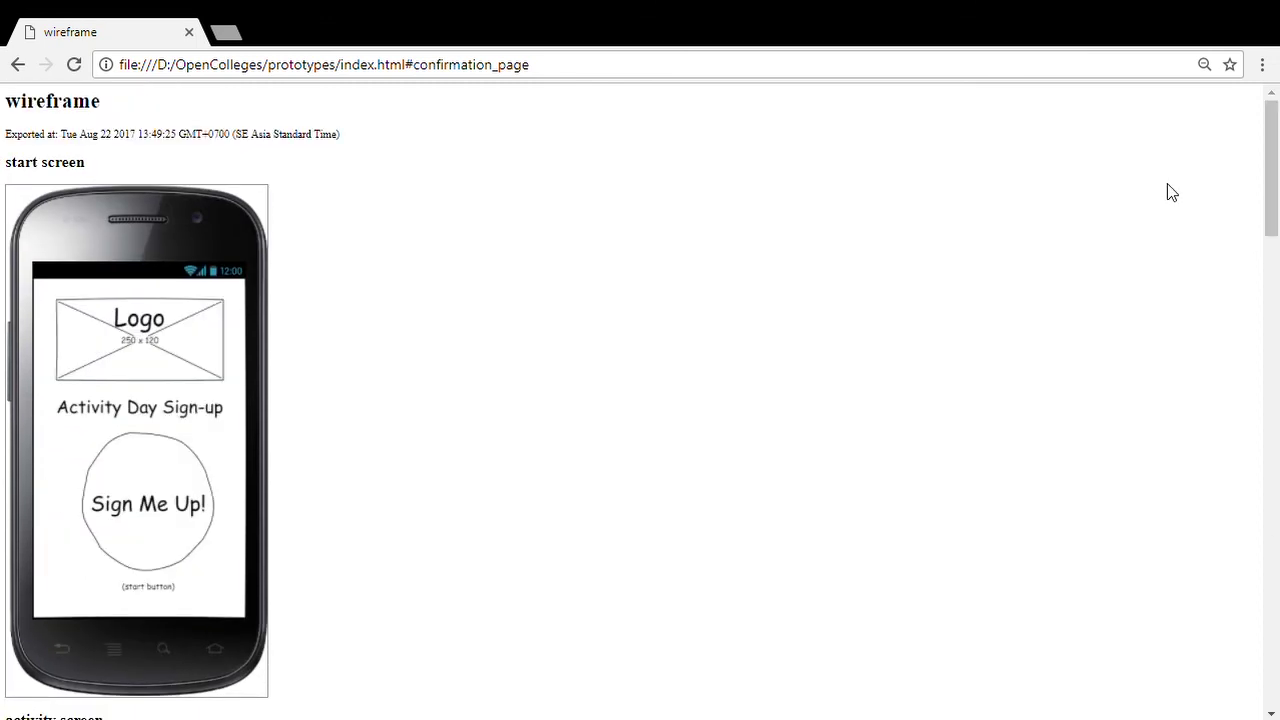